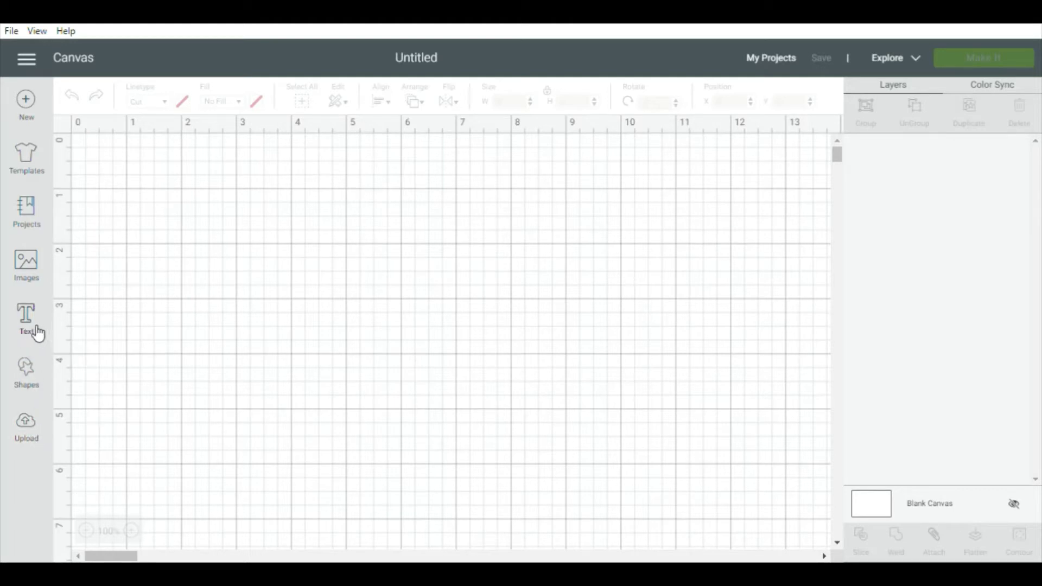
Step: Add a text object containing the letter M to the canvas
left_click(27, 320)
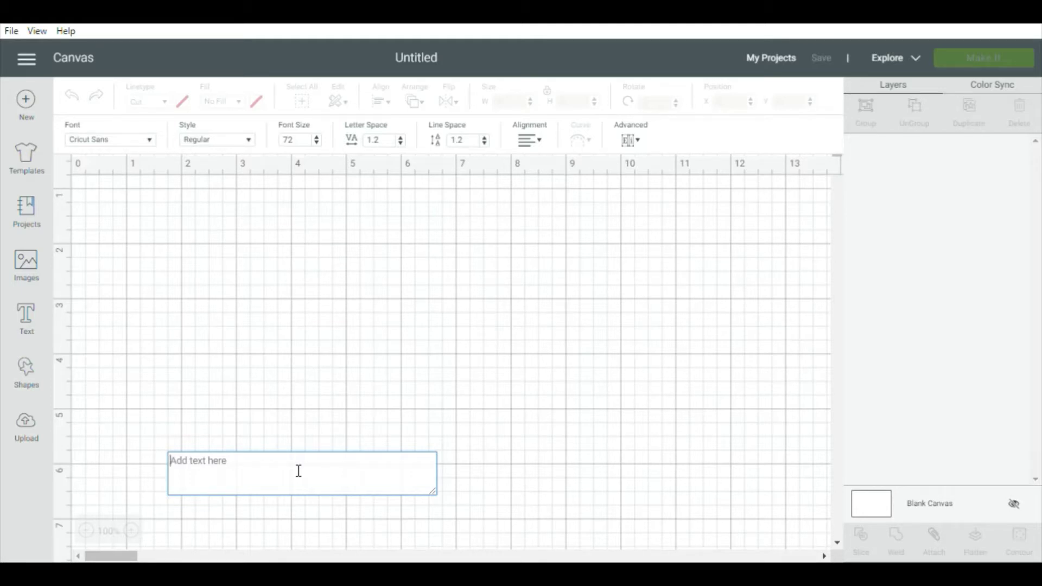
type("M")
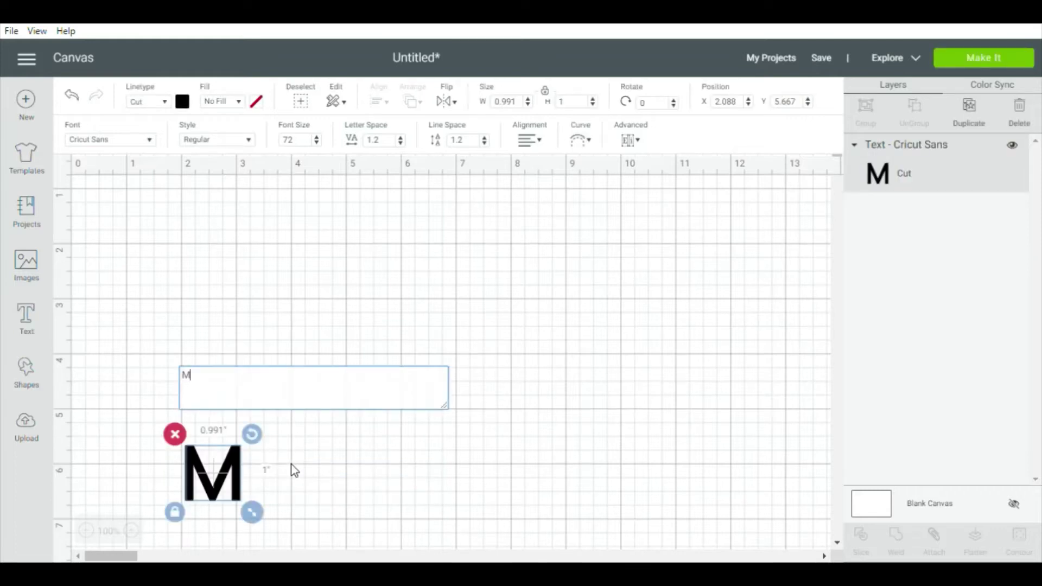
left_click(292, 469)
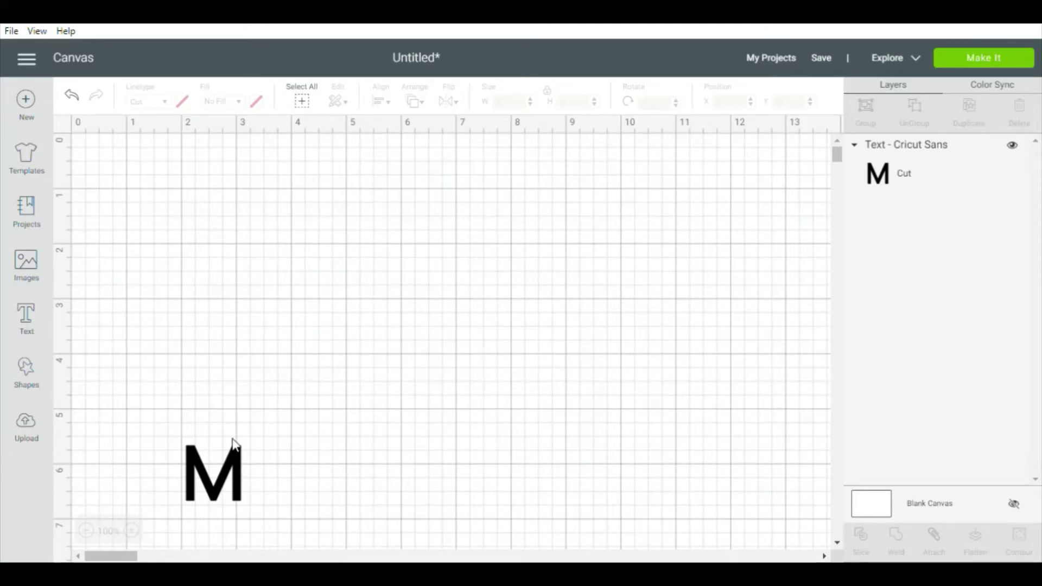
Step: Examine the full list of available fonts for the letter M
left_click(241, 483)
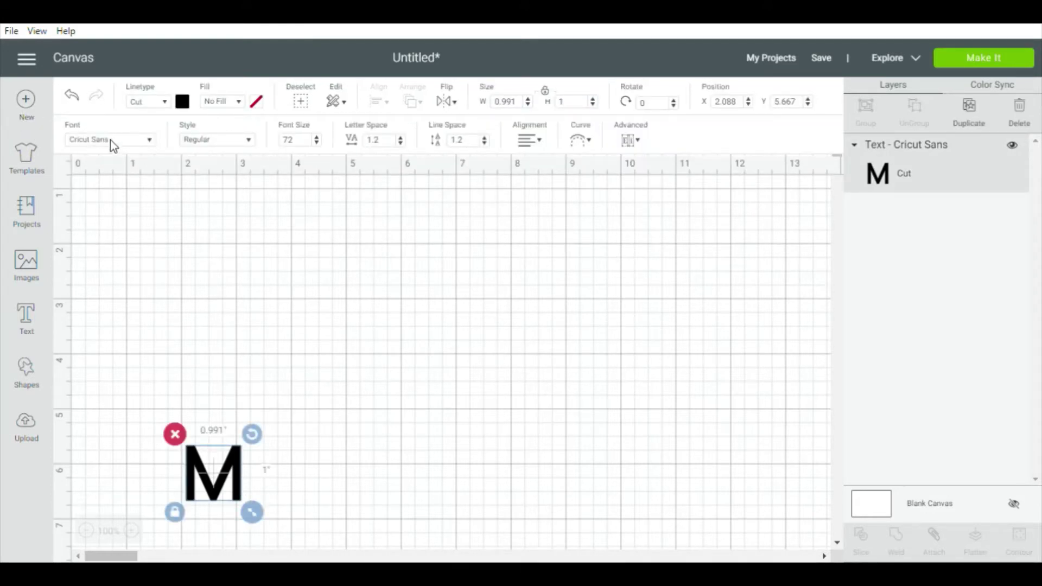
left_click(109, 139)
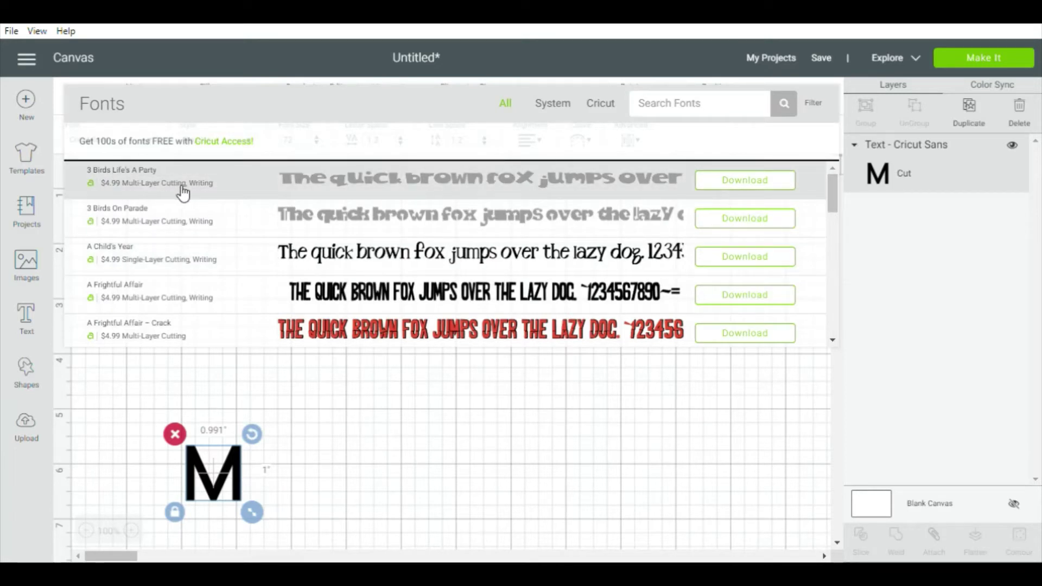
scroll(197, 211, "down", 5)
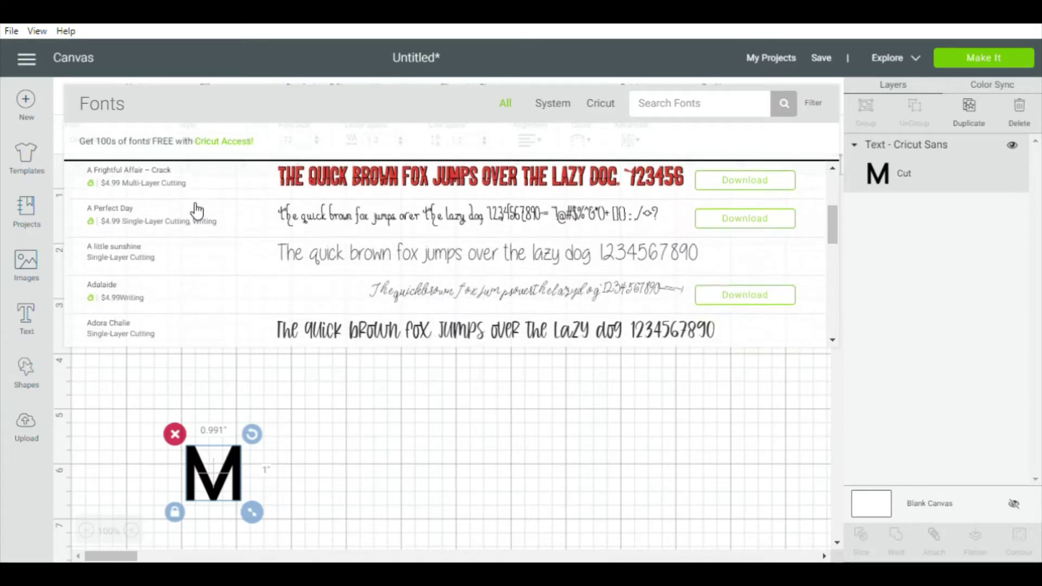
scroll(197, 211, "down", 1)
scroll(196, 212, "down", 4)
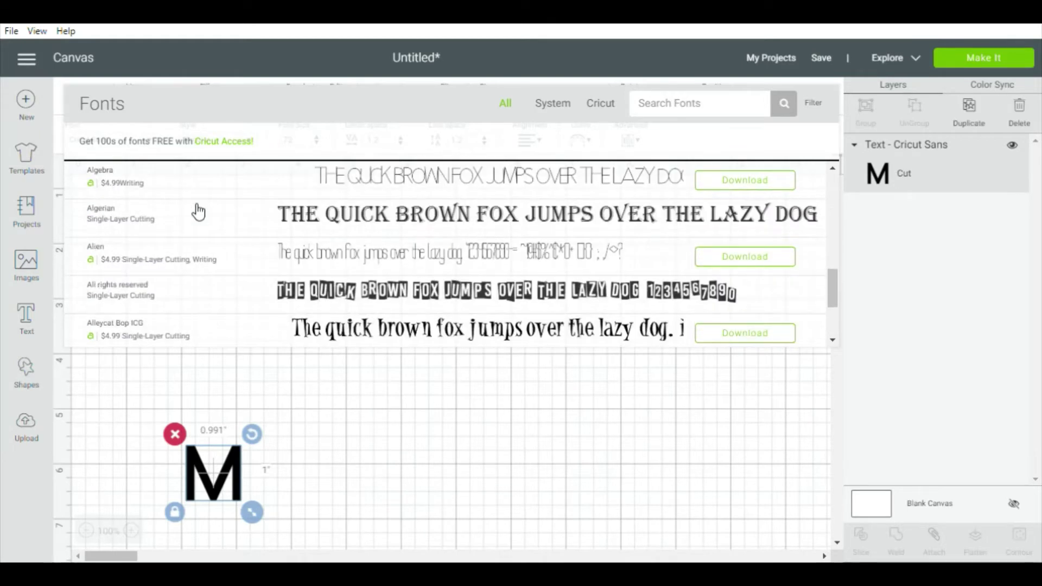
scroll(231, 250, "down", 2)
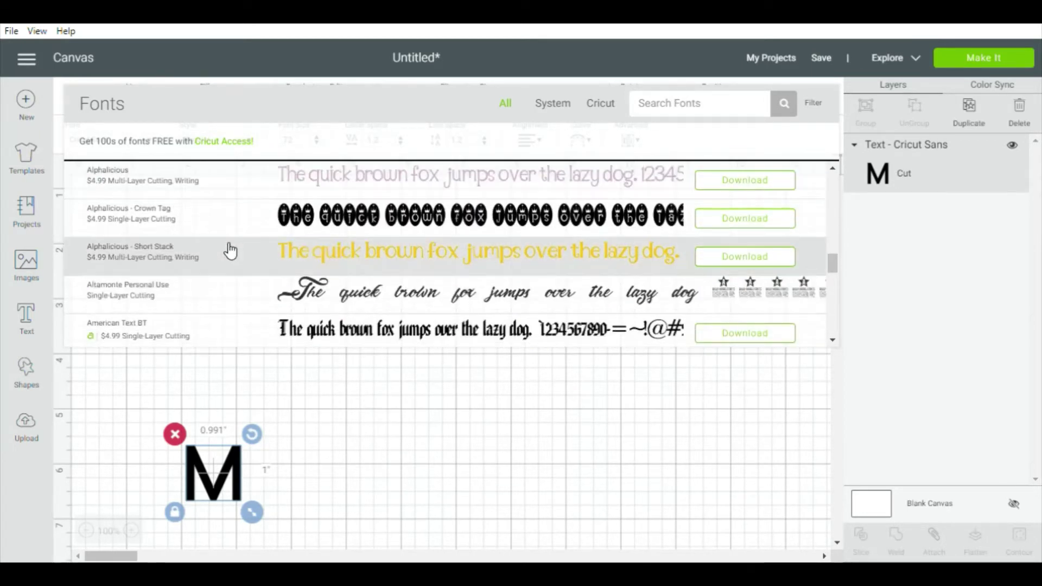
scroll(231, 251, "down", 1)
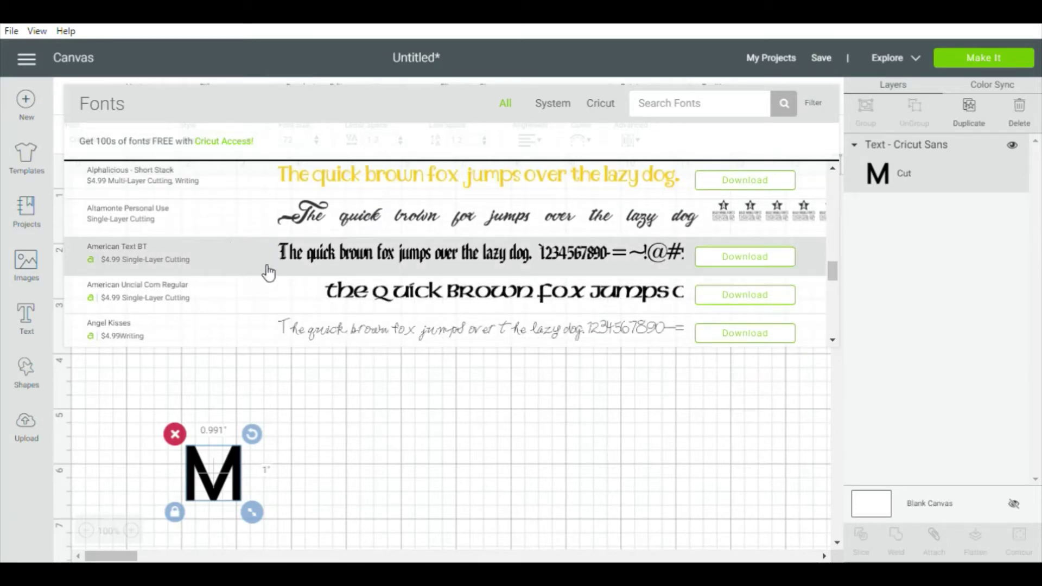
scroll(263, 271, "down", 4)
scroll(266, 272, "down", 4)
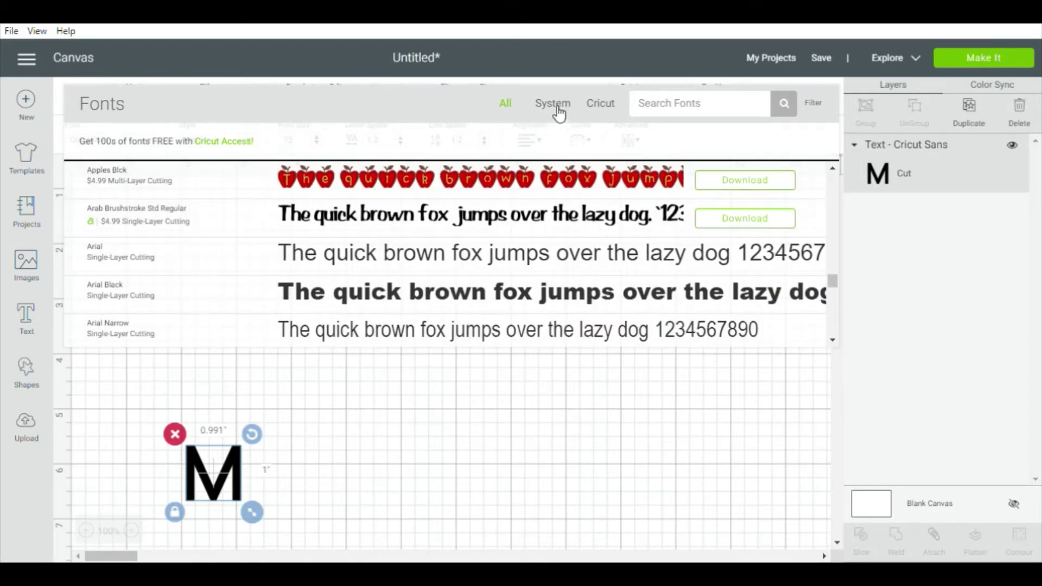
Step: Limit the font list to system fonts and set the M's font to Engravers MT
left_click(557, 108)
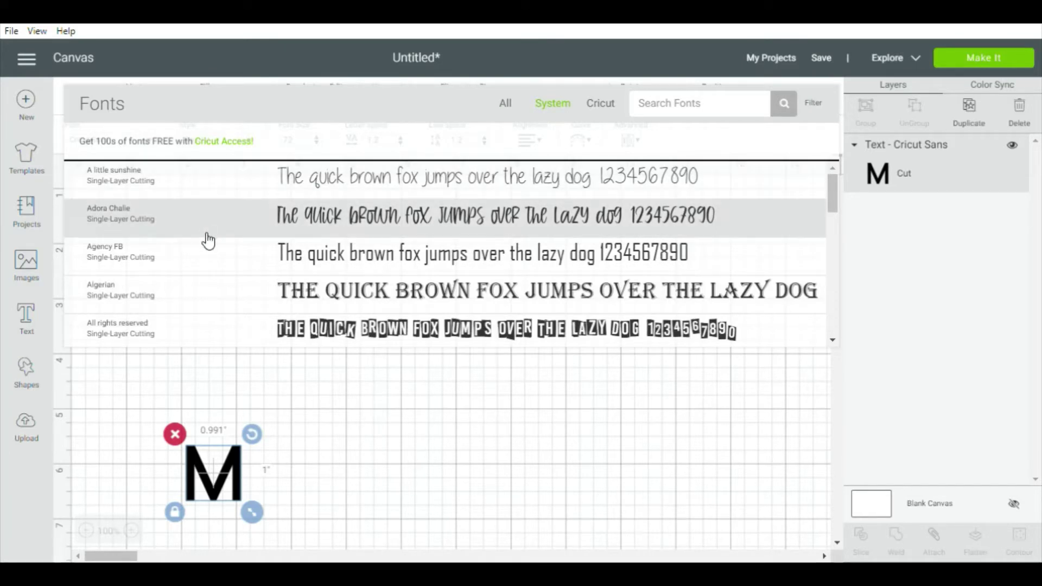
scroll(206, 239, "down", 4)
scroll(208, 241, "down", 15)
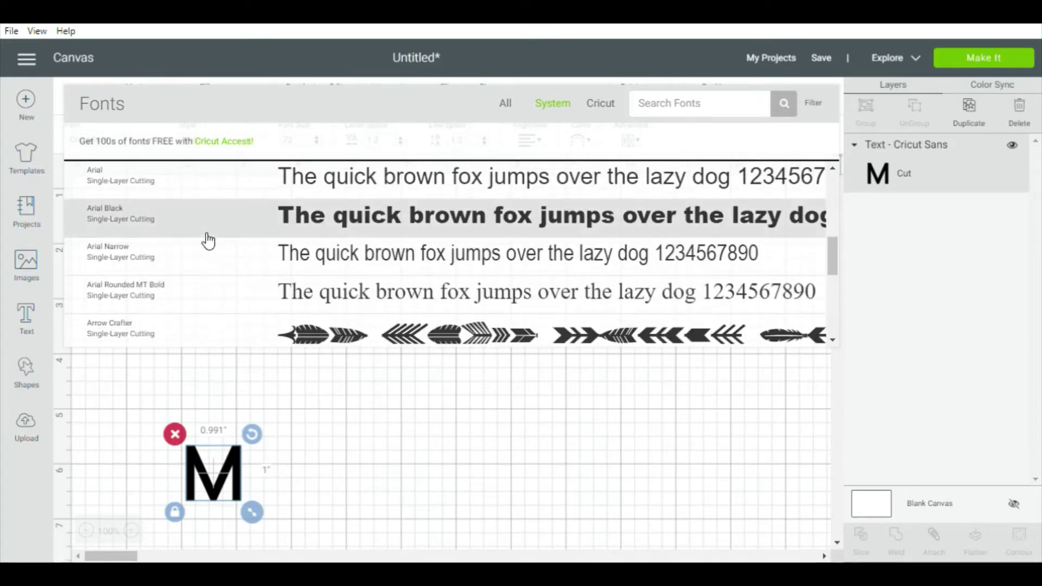
scroll(208, 240, "down", 4)
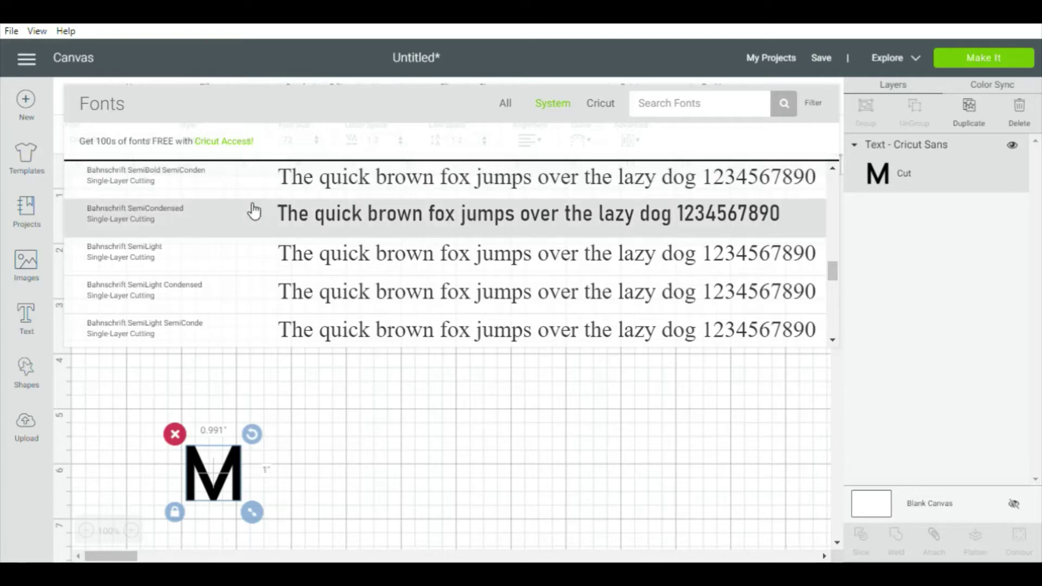
scroll(253, 211, "down", 1)
scroll(254, 211, "down", 2)
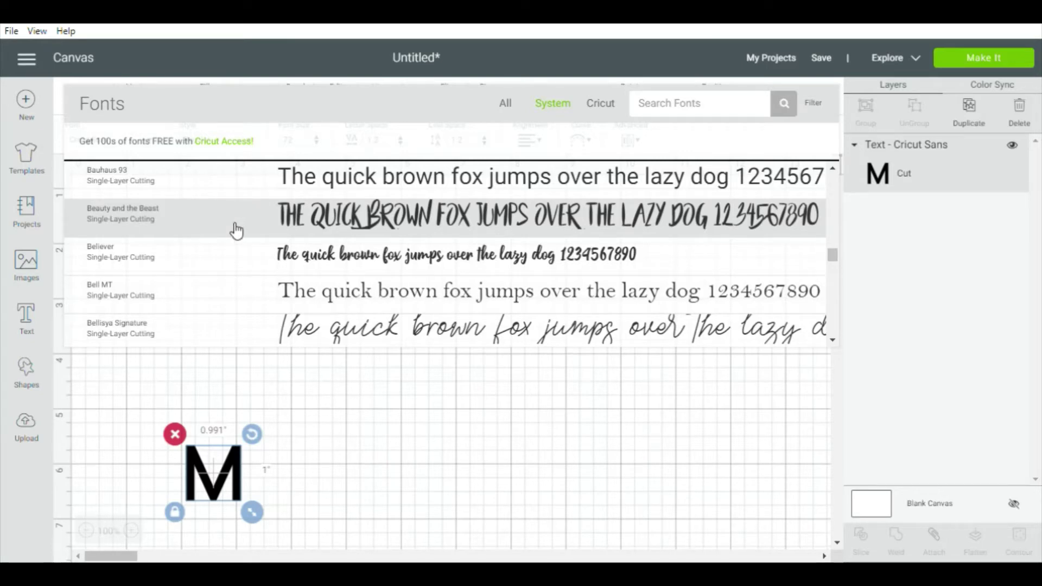
scroll(233, 302, "down", 4)
scroll(232, 303, "down", 6)
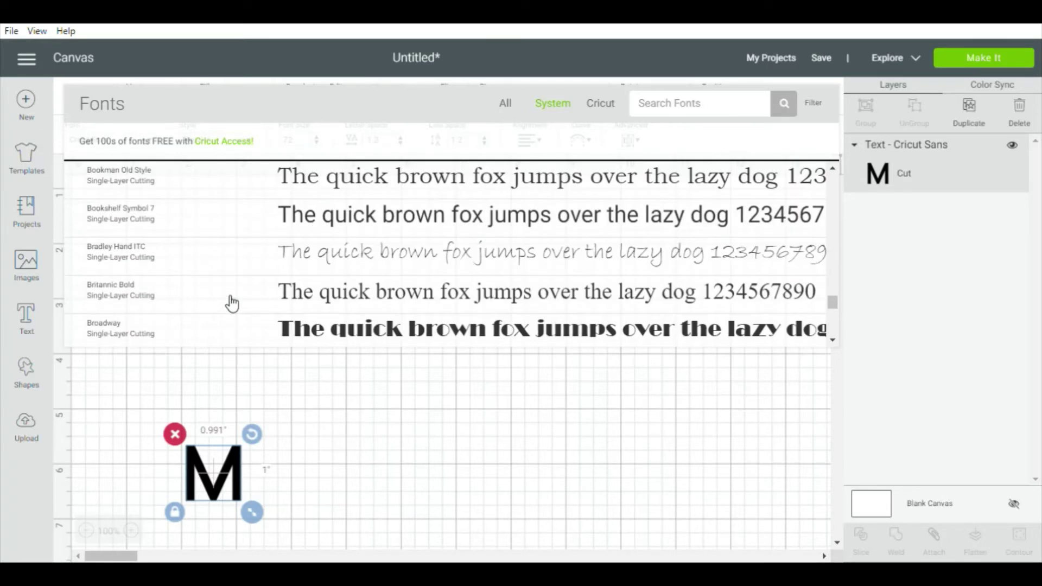
scroll(232, 302, "down", 6)
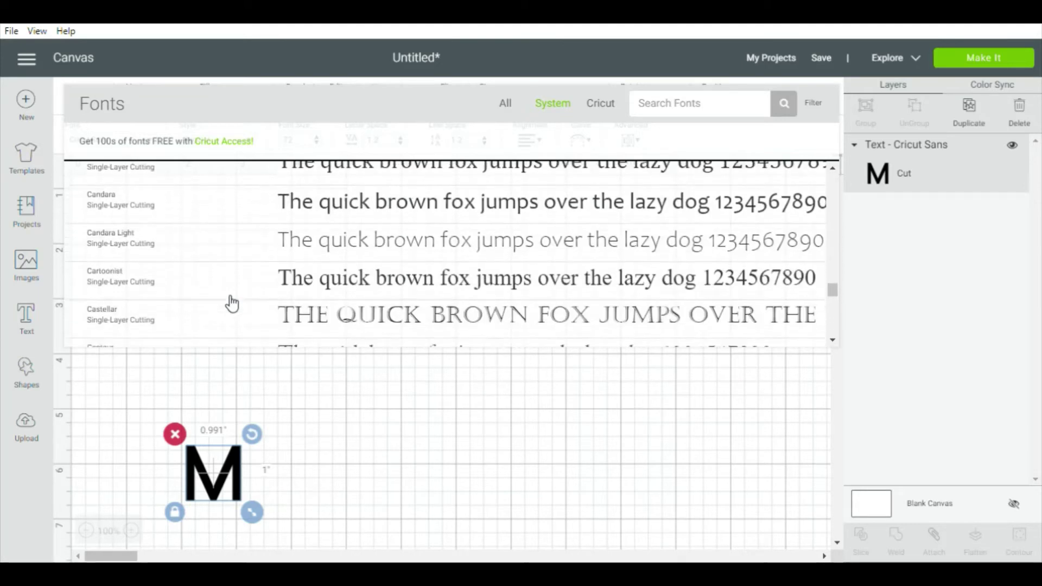
scroll(232, 302, "down", 6)
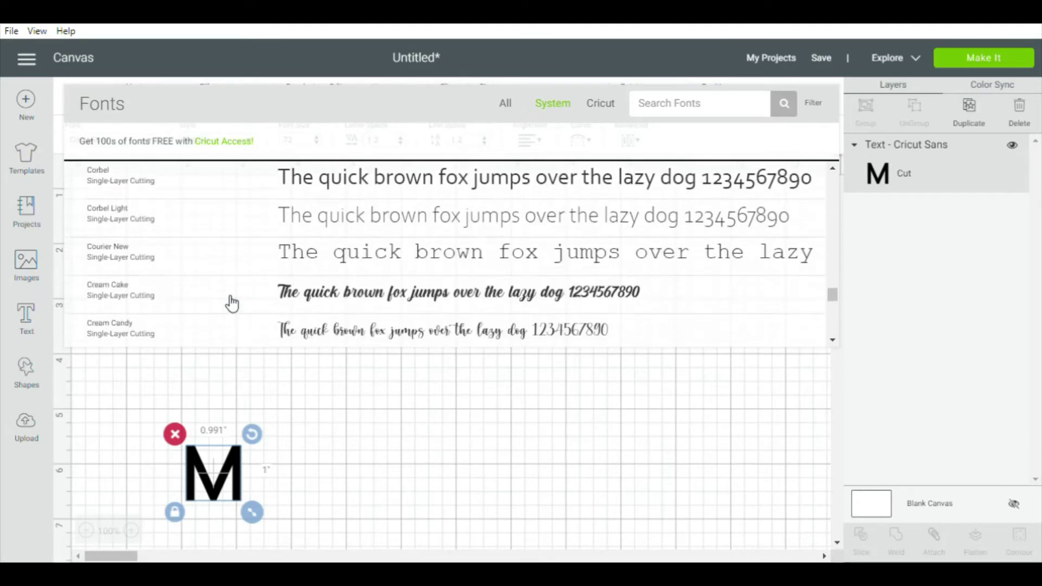
scroll(232, 302, "down", 6)
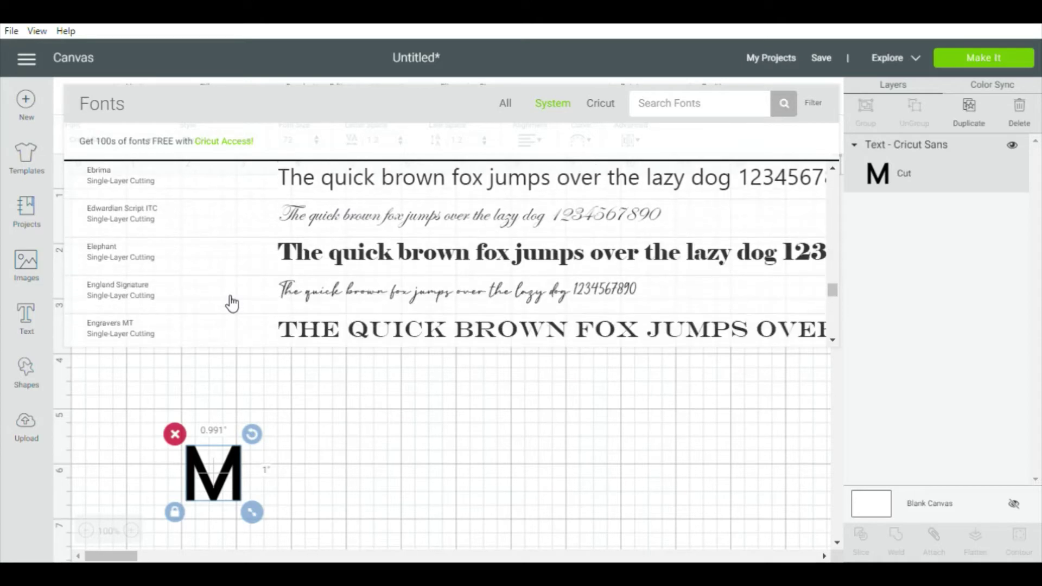
scroll(233, 302, "down", 2)
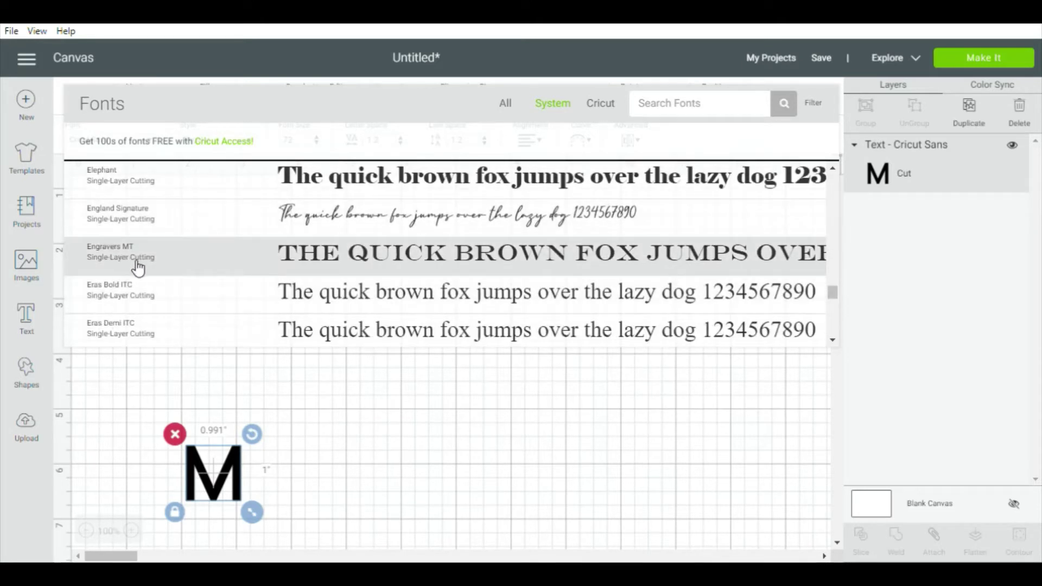
left_click(138, 268)
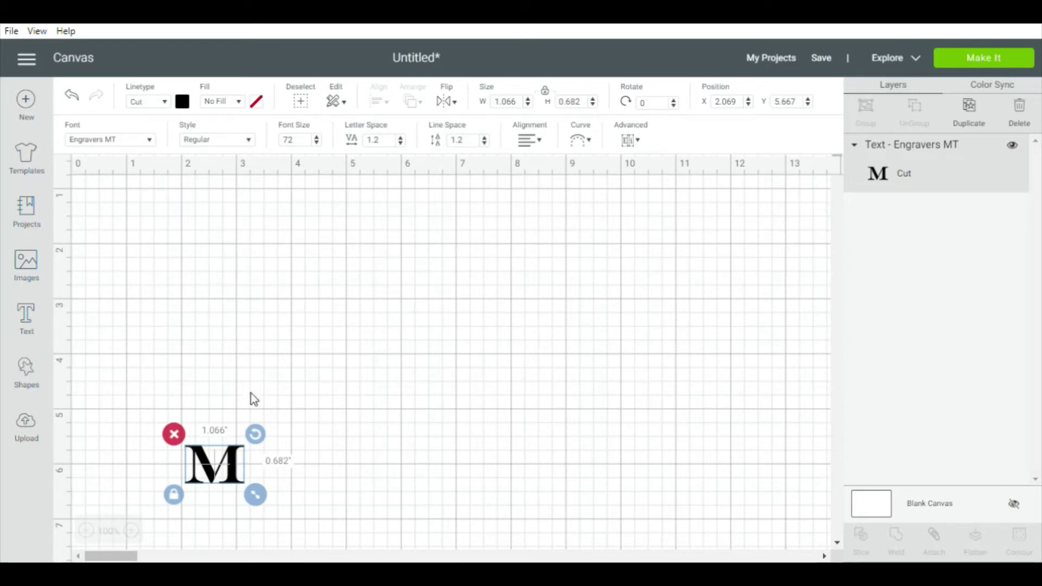
Step: Move the M to the upper middle of the canvas and enlarge it to about 5.84 × 3.74 in
left_click_drag(231, 456, 293, 227)
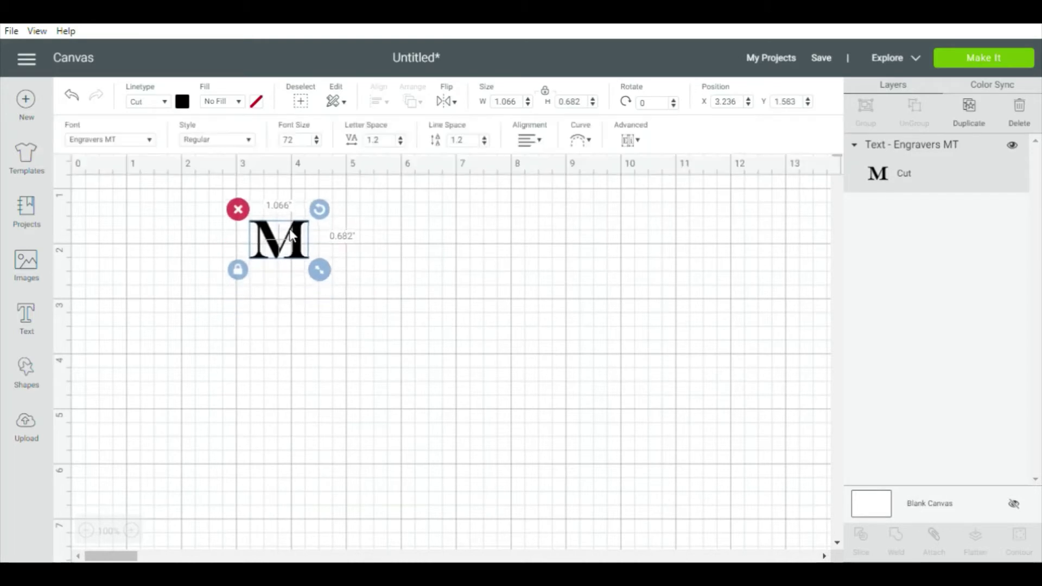
left_click_drag(319, 270, 581, 438)
left_click_drag(492, 328, 502, 332)
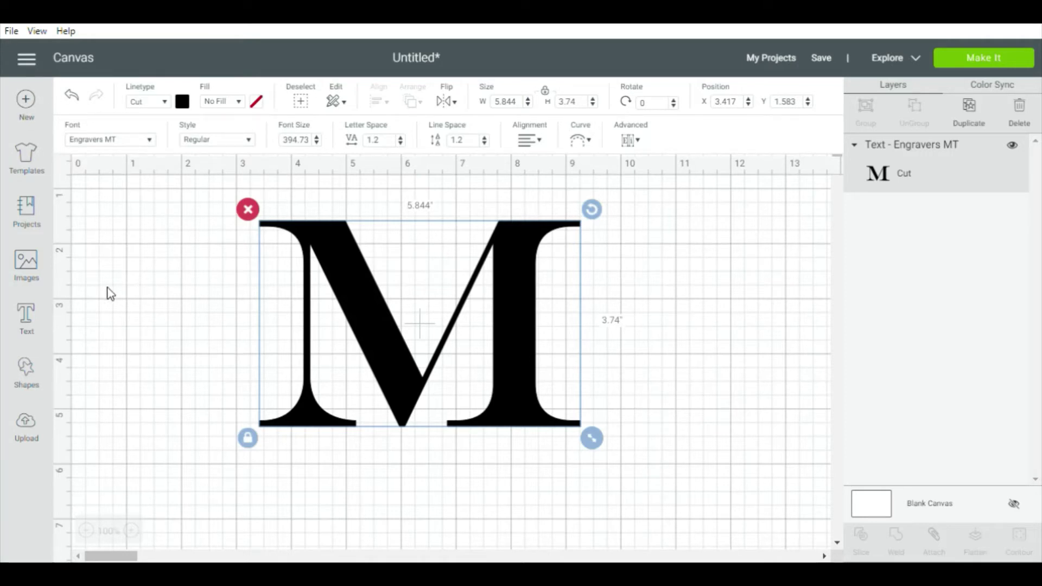
Step: Insert a square, unlock its proportions, and reshape it into a bar about 5 × 0.81 in across the middle of the M
left_click(32, 373)
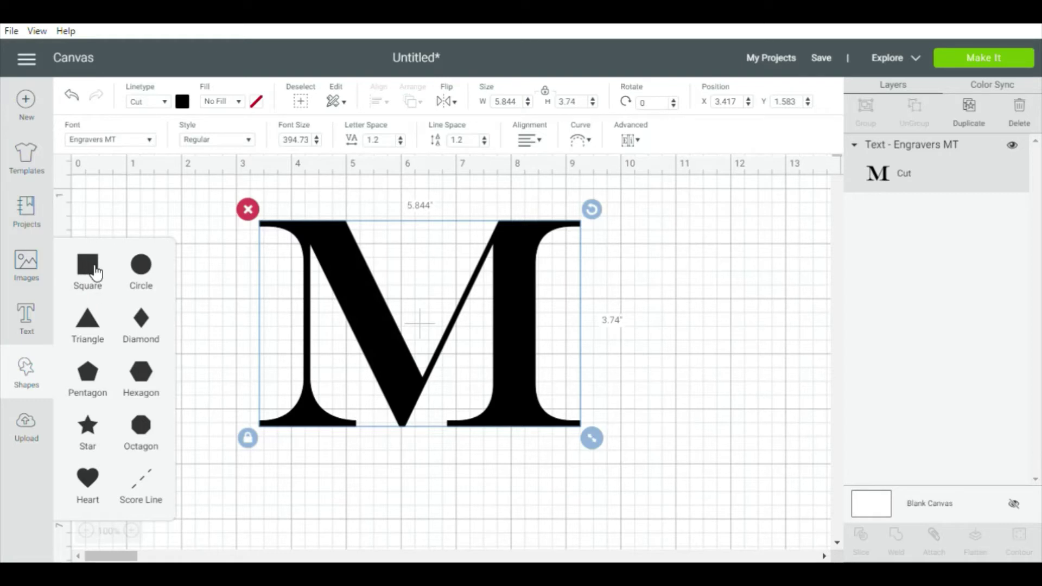
left_click(94, 270)
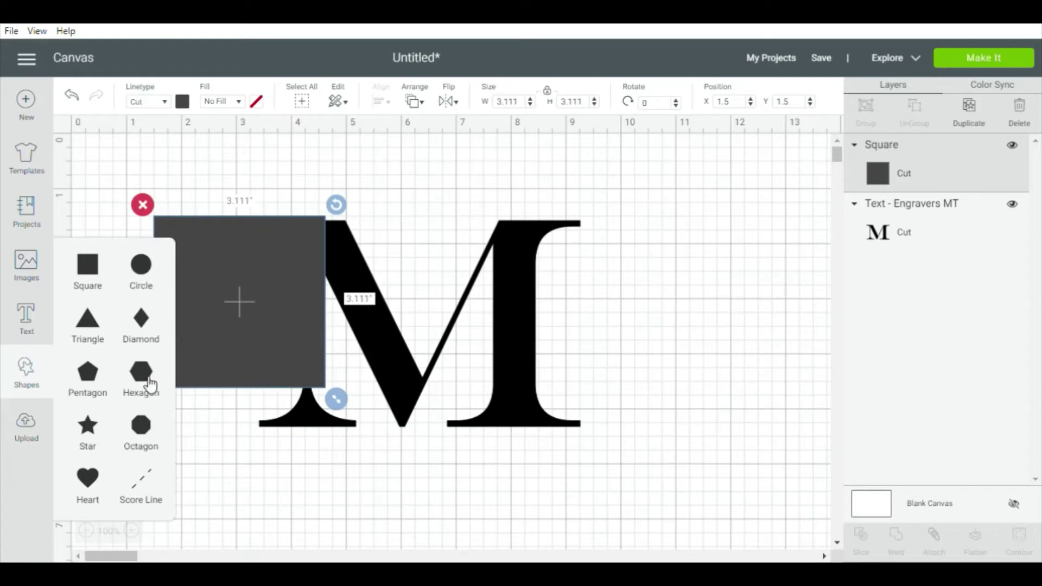
left_click(207, 281)
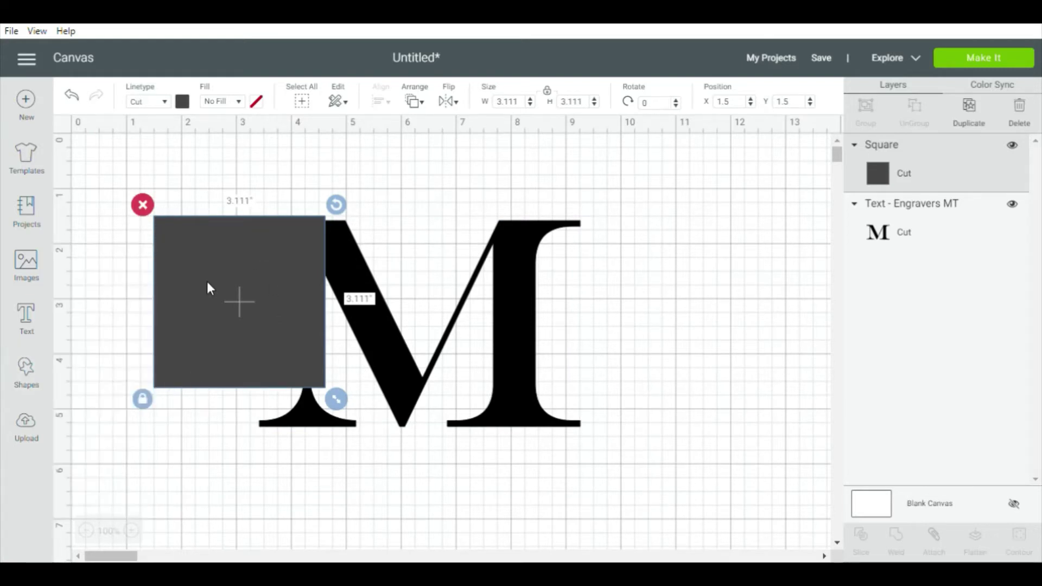
left_click(144, 401)
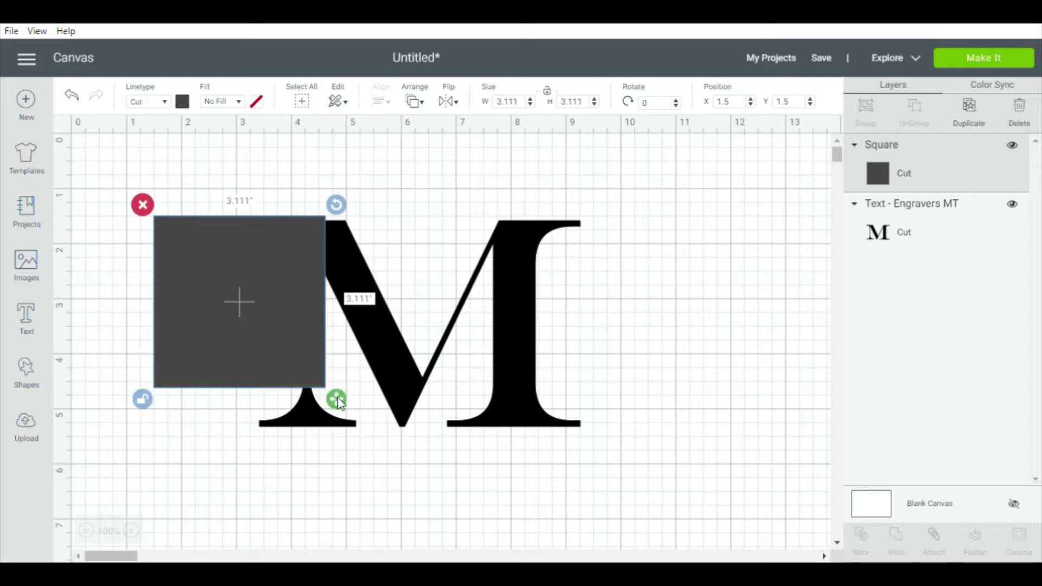
left_click_drag(338, 401, 445, 279)
left_click_drag(407, 238, 494, 317)
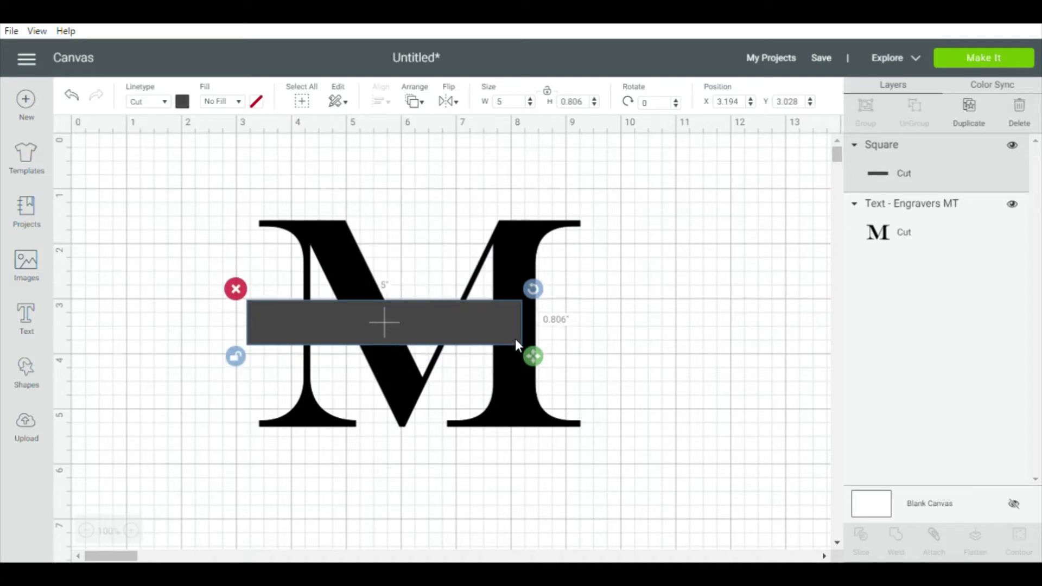
Step: Enlarge the bar to about 6.78 × 1.03 in and centre it so both ends extend past the M
left_click_drag(533, 364, 637, 361)
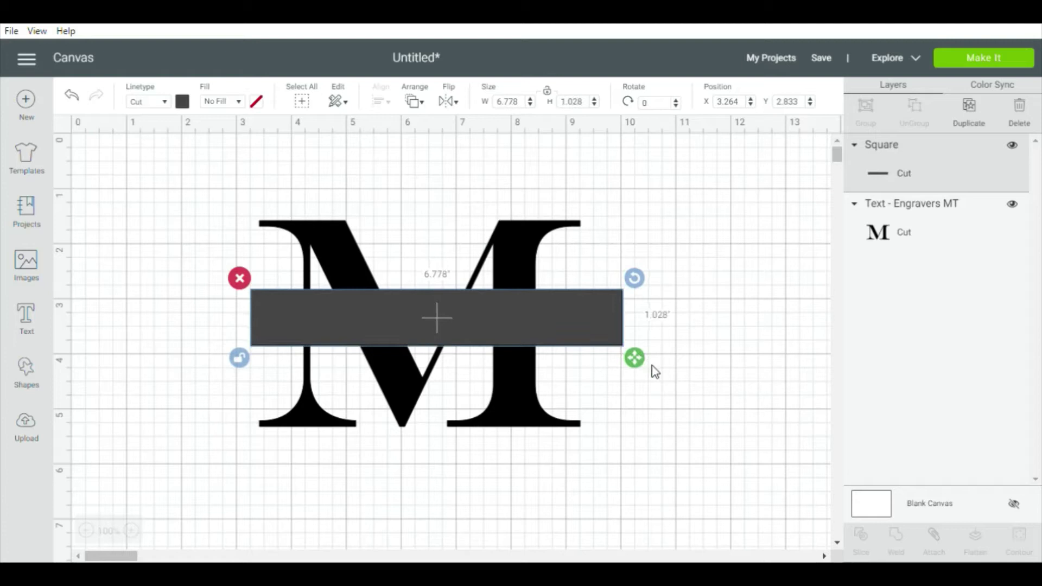
left_click(690, 420)
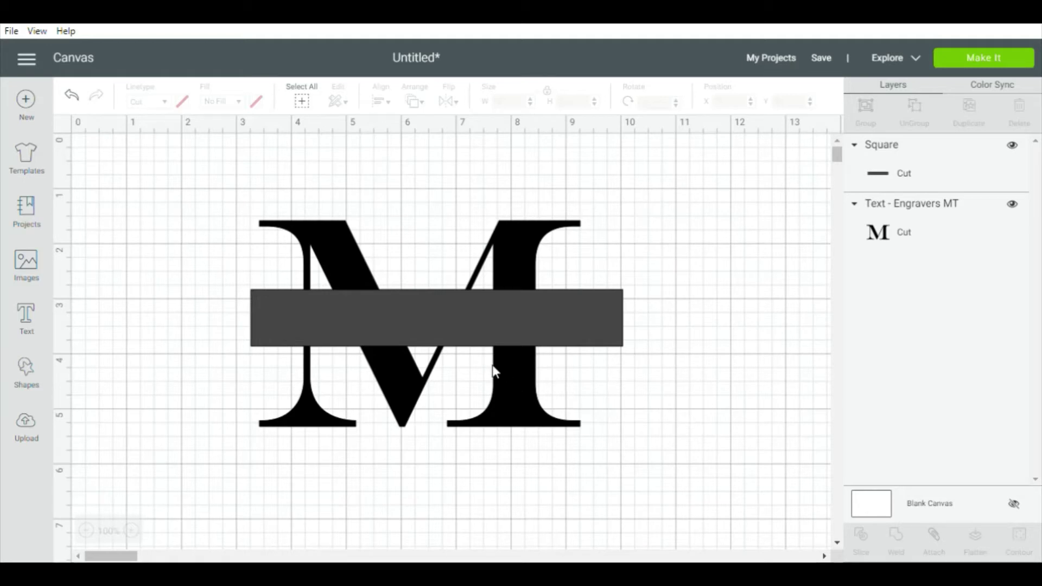
mouse_move(536, 322)
left_mouse_down()
mouse_move(512, 317)
mouse_move(517, 325)
left_mouse_up()
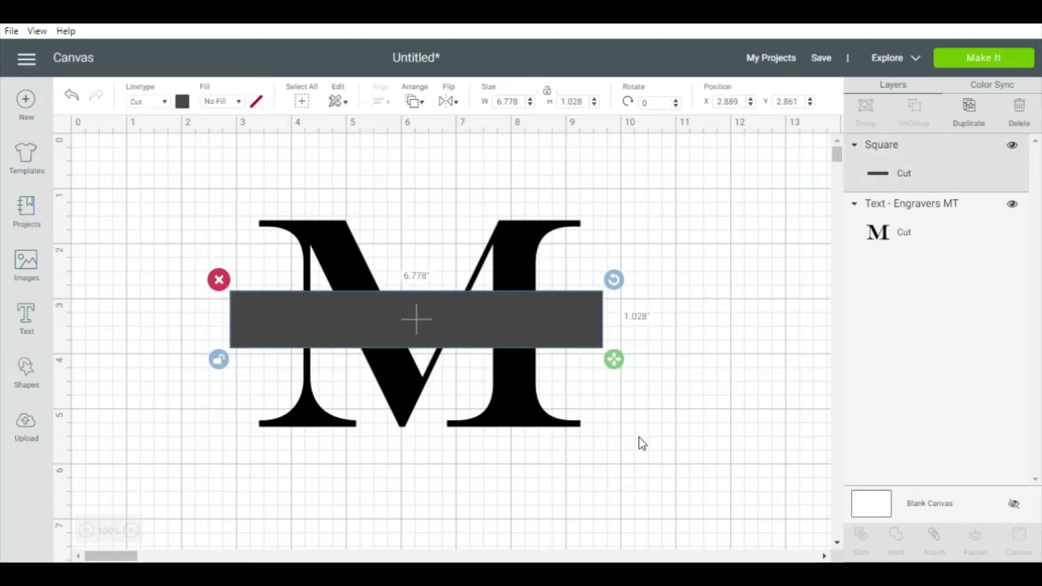
left_click(639, 438)
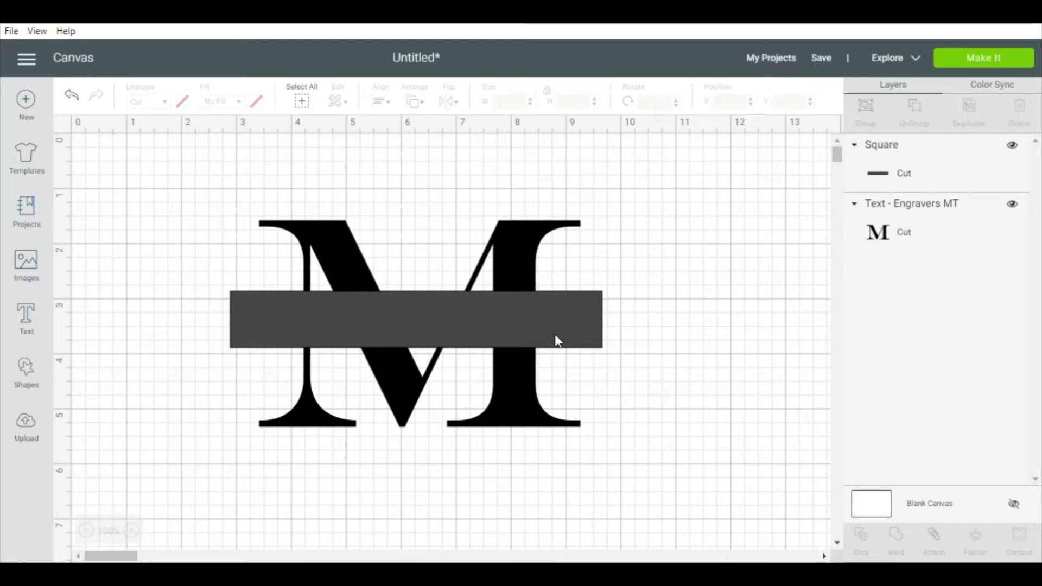
left_click(505, 256)
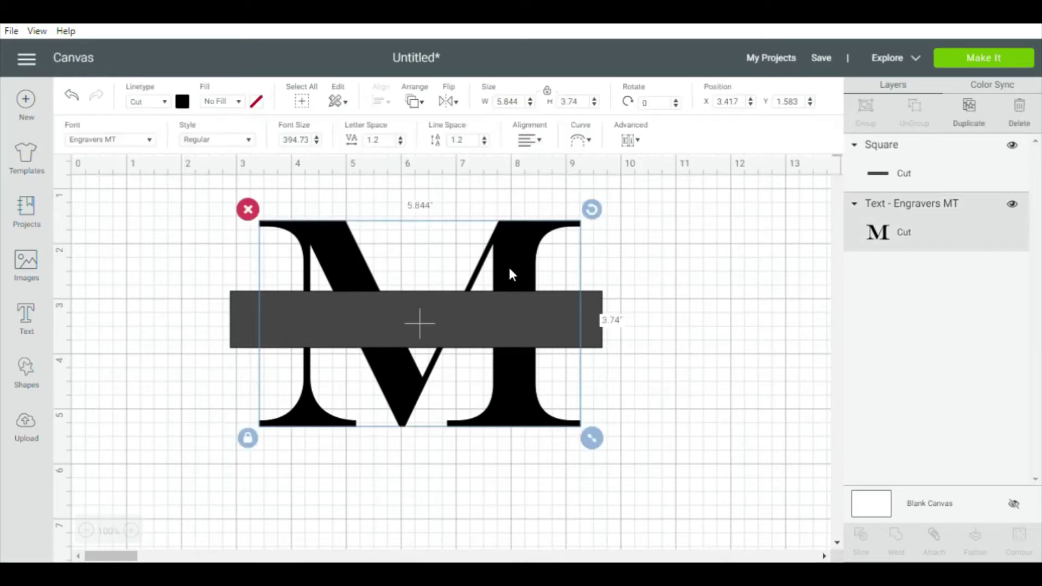
left_click(596, 338, "shift")
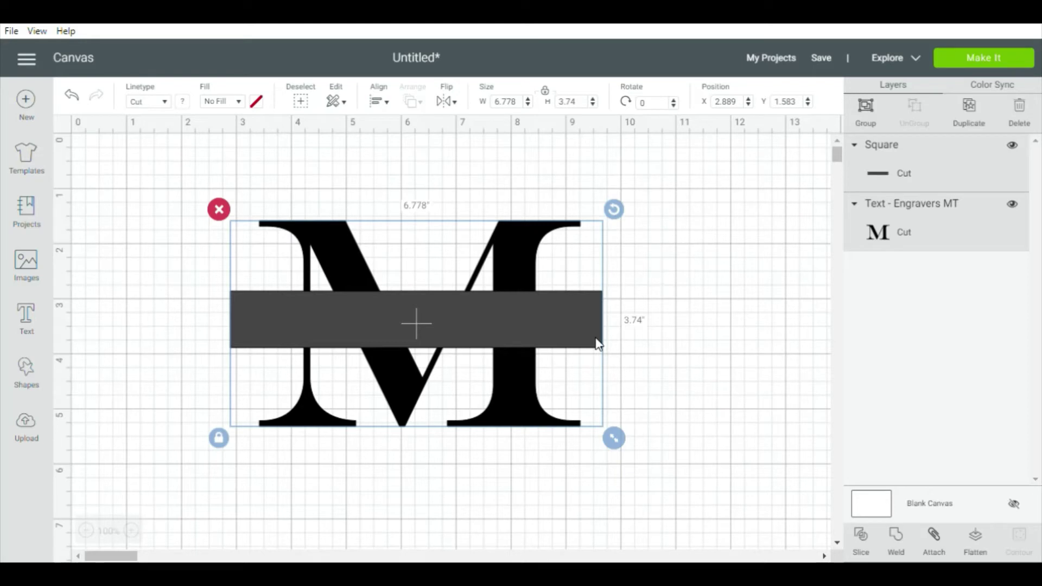
left_click(689, 382)
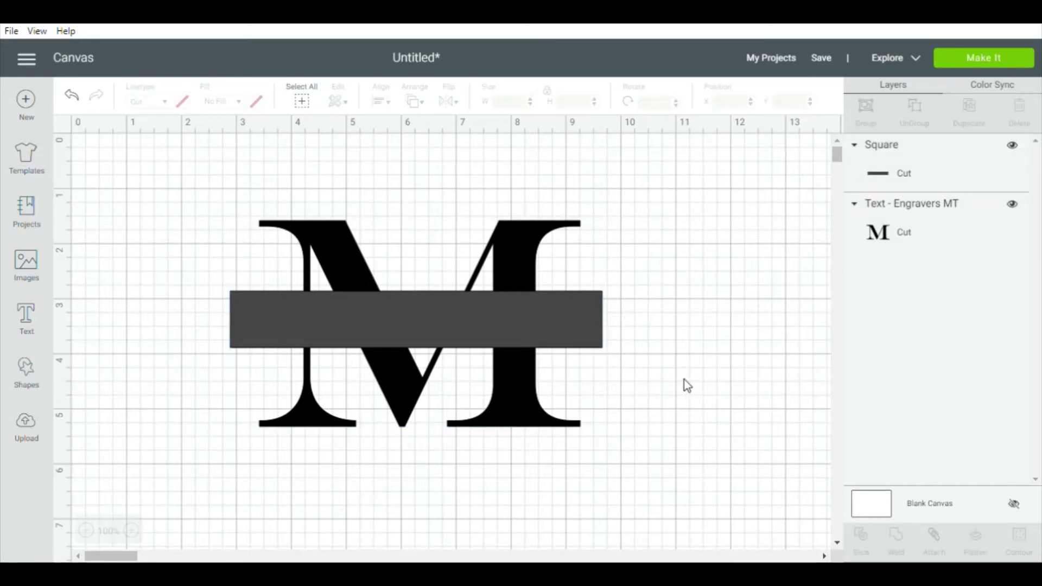
Step: Select the bar and the letter M together and slice them
left_click(924, 173)
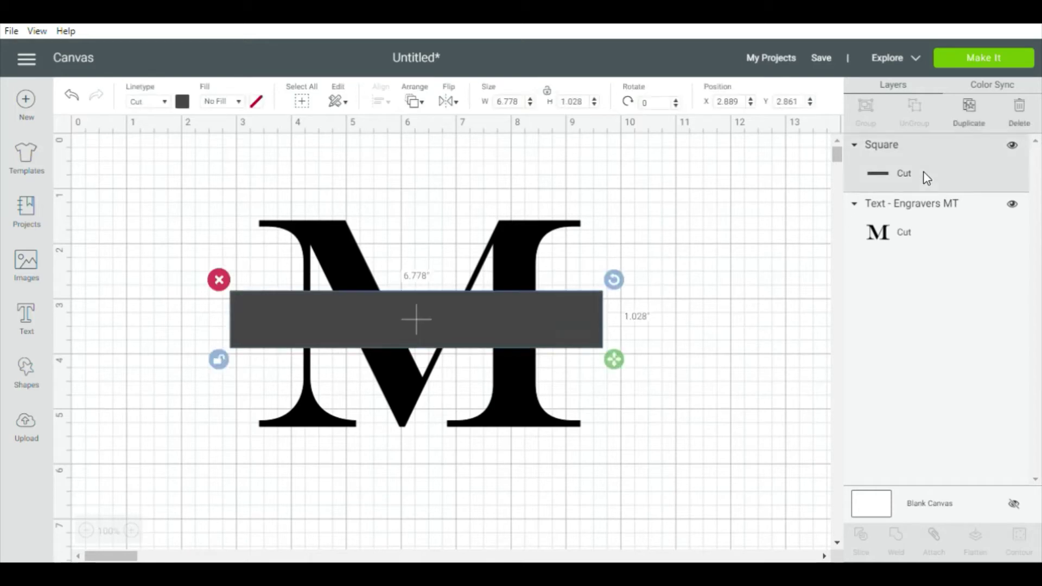
left_click(942, 213, "shift")
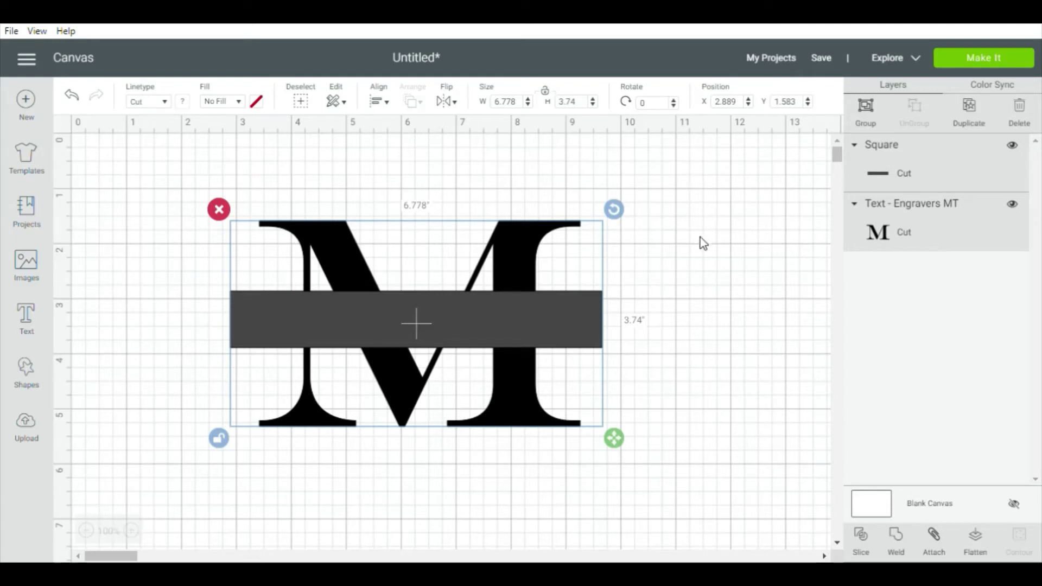
left_click(707, 379)
left_click_drag(693, 492, 211, 218)
left_click(865, 542)
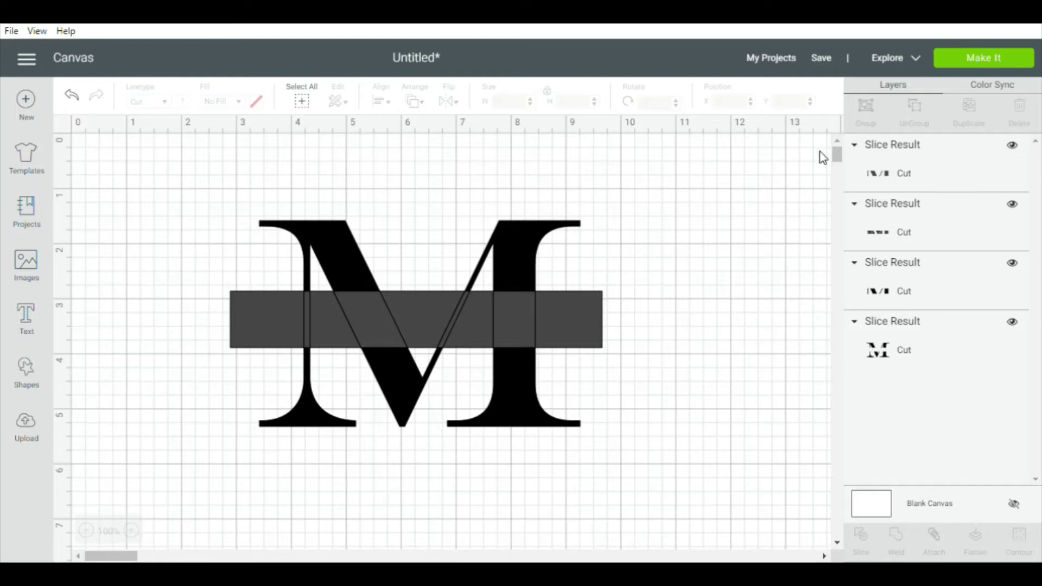
Step: Delete the bar pieces and the middle section of the M produced by the slice
left_click(948, 181)
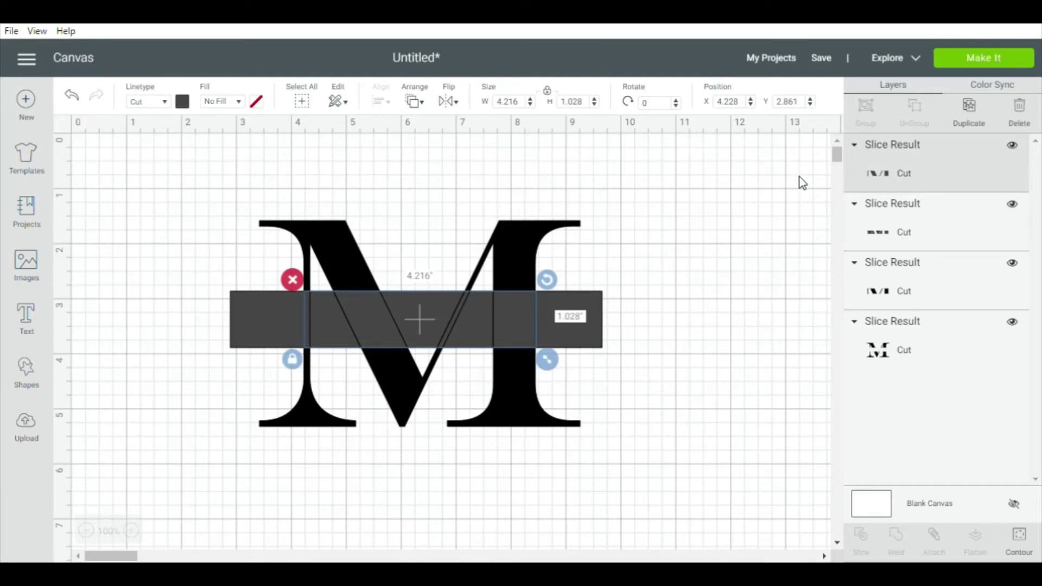
key("Delete")
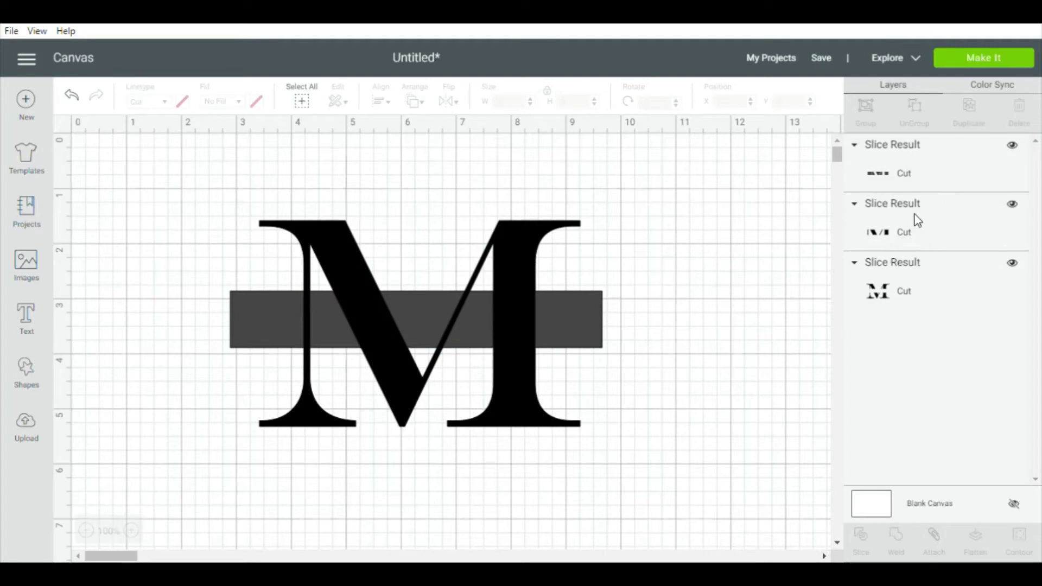
left_click(917, 185)
key("Delete")
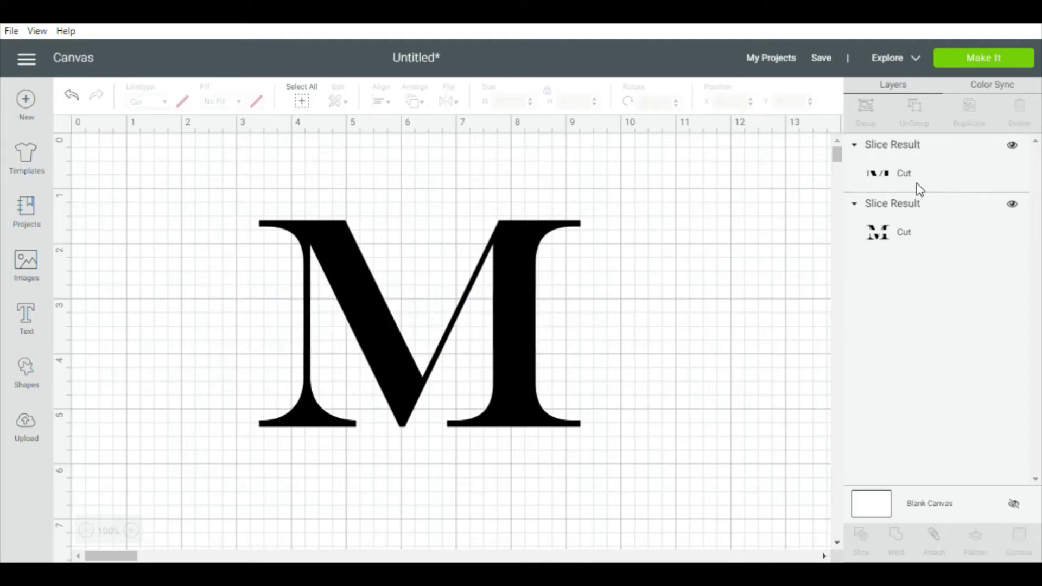
left_click(916, 184)
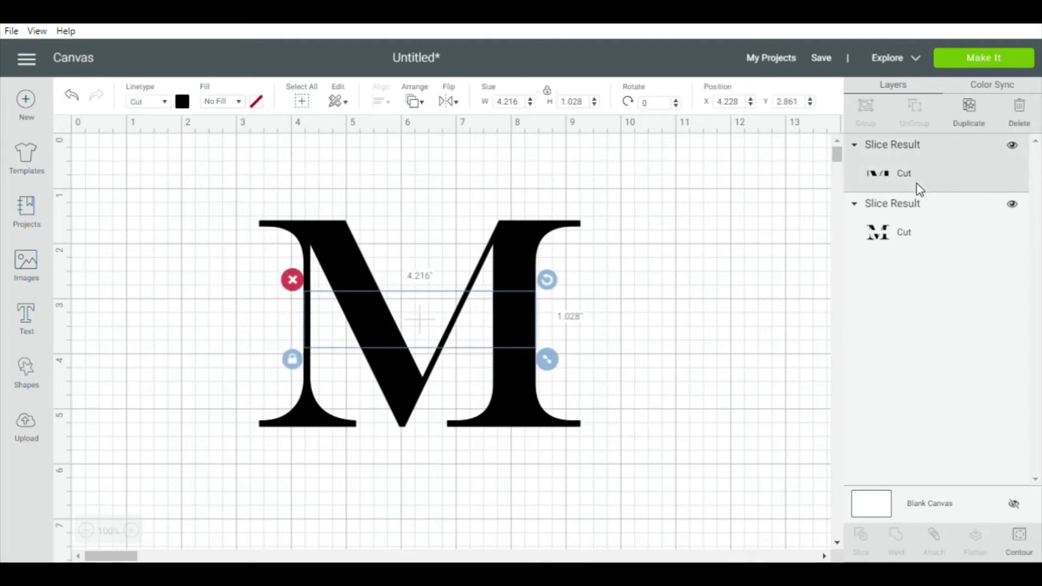
key("Delete")
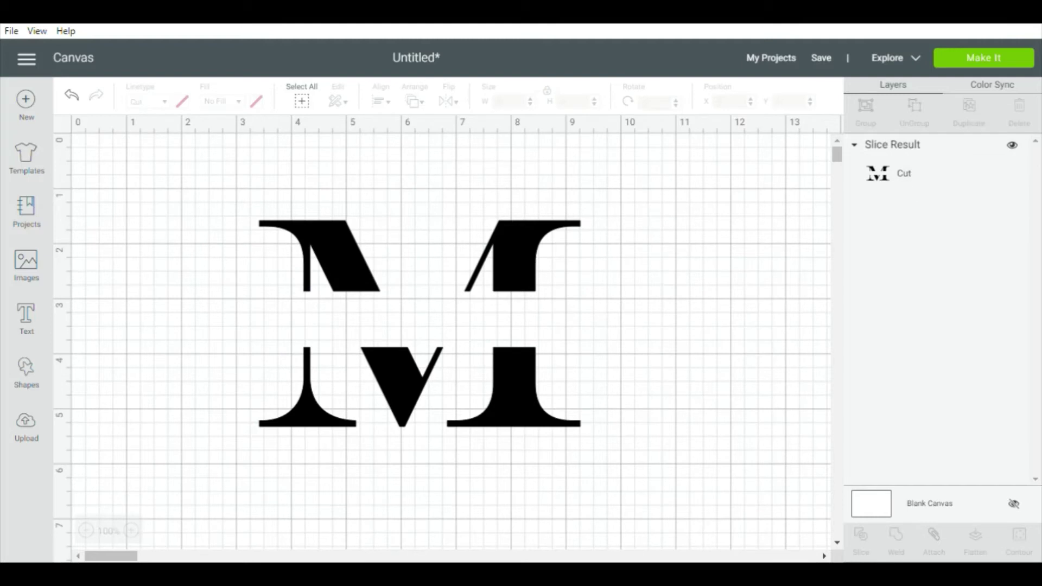
Step: Undo the last three deletions of the slice pieces
left_click(80, 96)
left_click(80, 96)
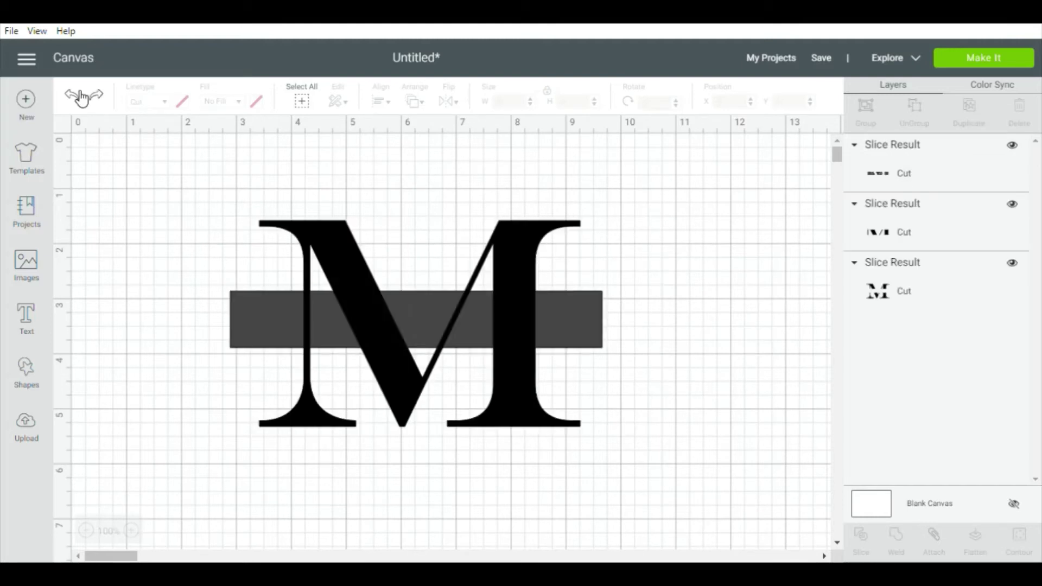
left_click(80, 96)
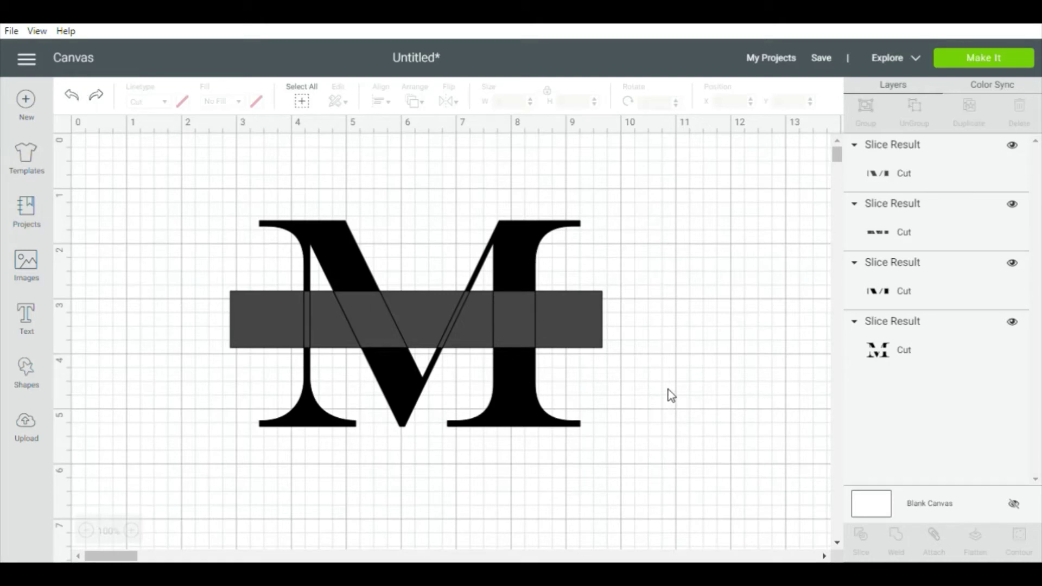
Step: Pull the bar and the two overlapping middle pieces off the M one by one and delete each
left_click_drag(586, 307, 822, 336)
left_click(457, 308)
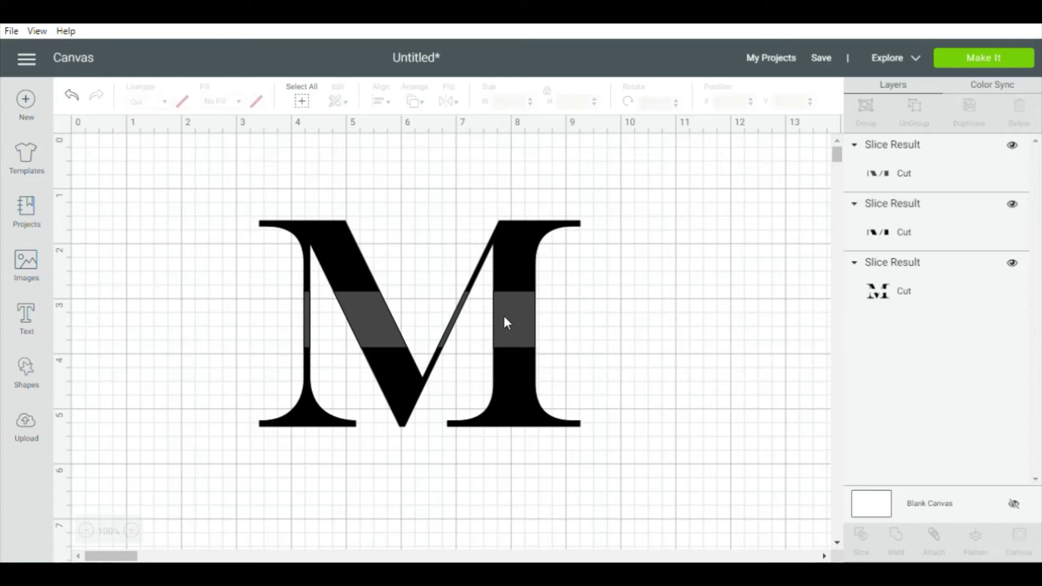
left_click_drag(505, 320, 649, 364)
left_click(476, 328)
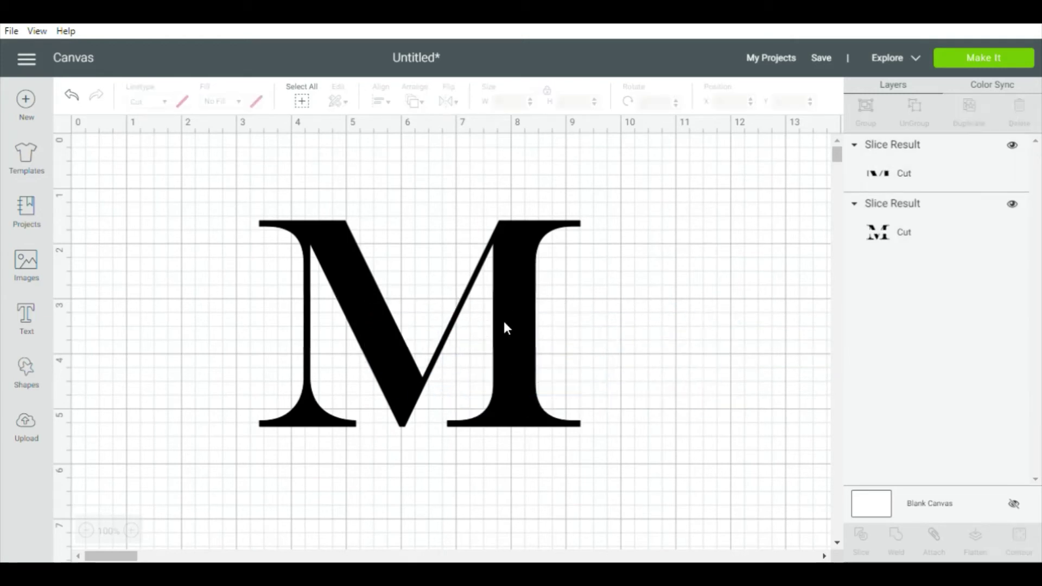
left_click_drag(502, 319, 699, 375)
left_click(461, 325)
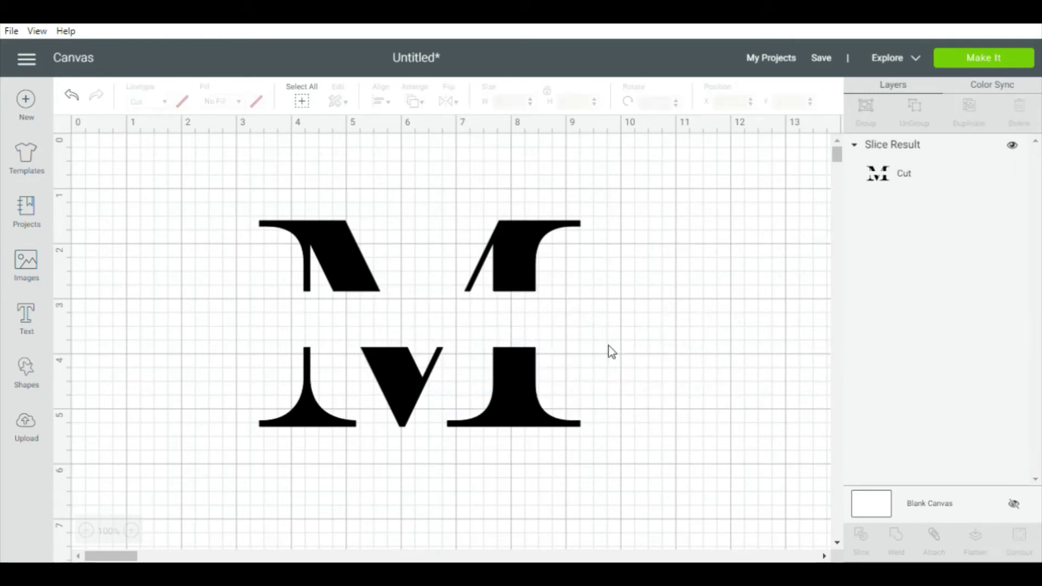
Step: Enlarge the split M to about 7.46 × 4.77 in and move it near the canvas's upper edge
left_click(516, 240)
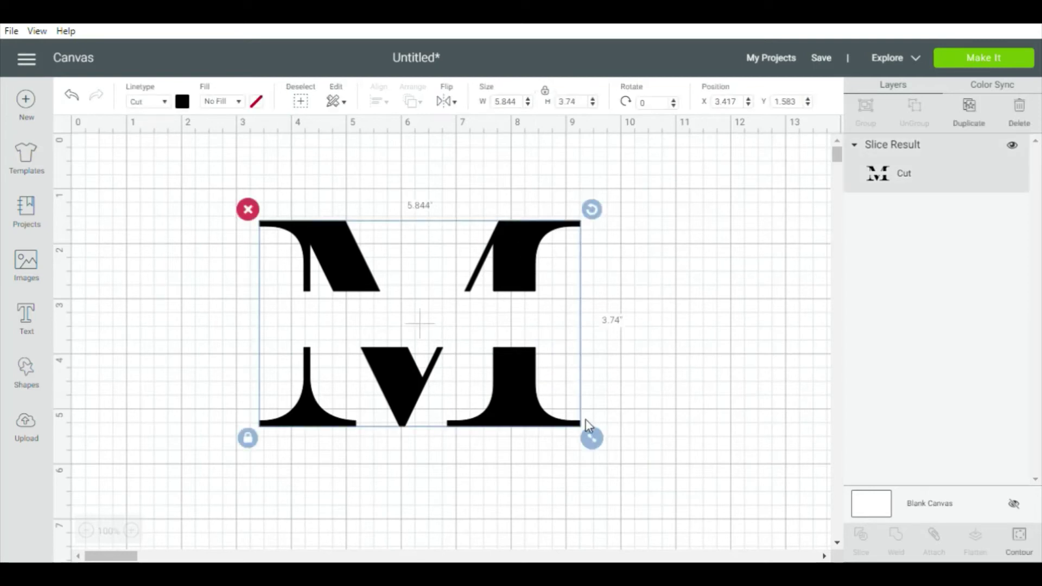
left_click_drag(596, 448, 680, 494)
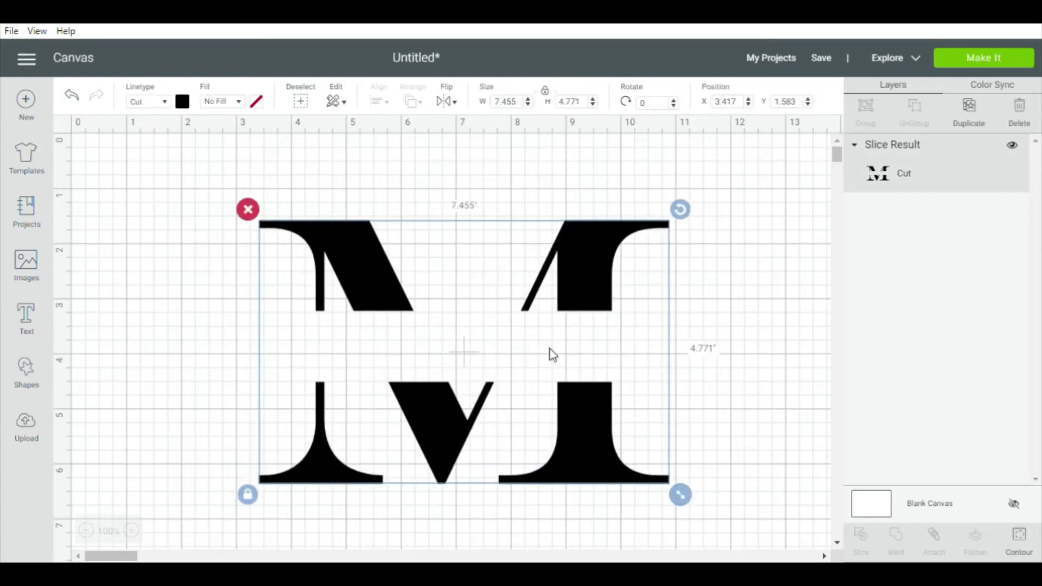
left_click_drag(571, 293, 524, 225)
left_click(684, 360)
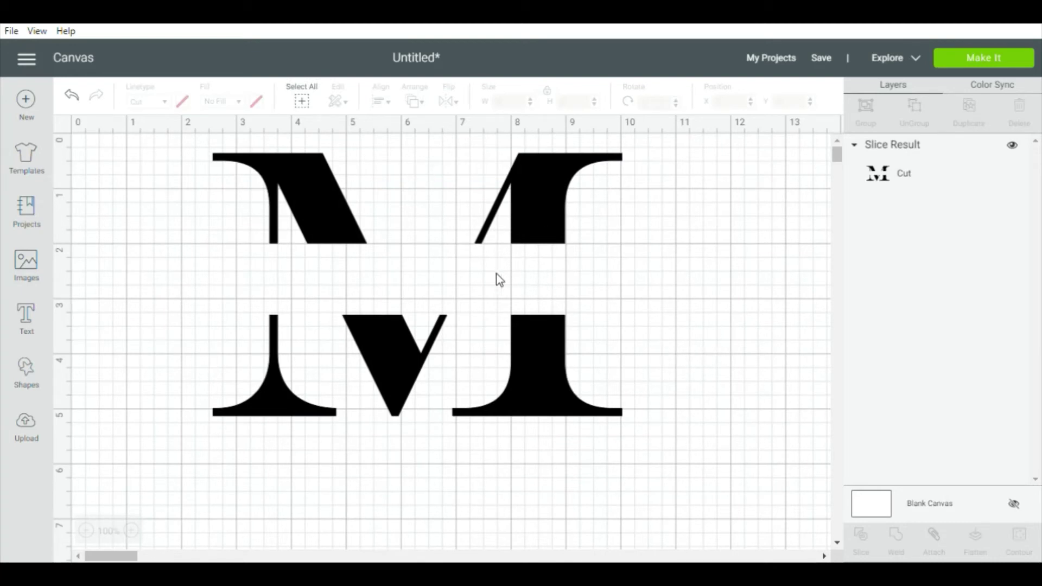
Step: Add the family surname as a text object and place it in the gap of the split M
left_click(27, 320)
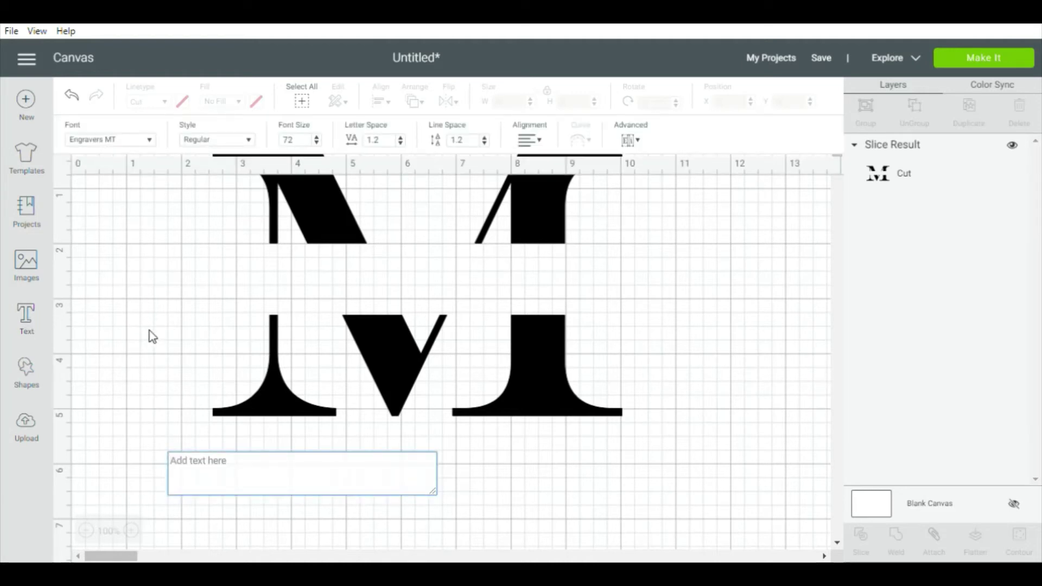
type("Mar")
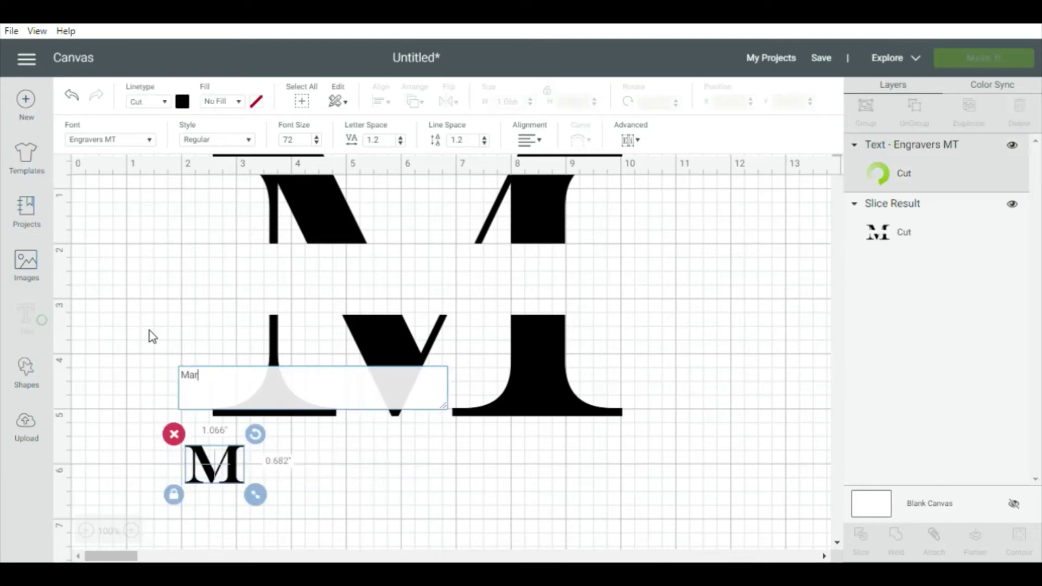
type("tinez")
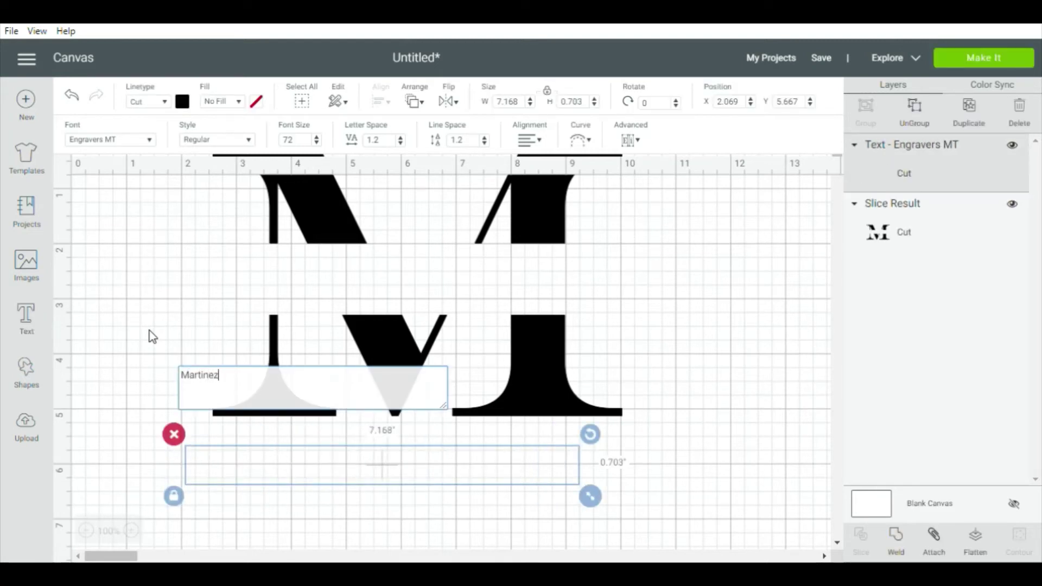
left_click(517, 479)
left_click_drag(517, 480, 562, 288)
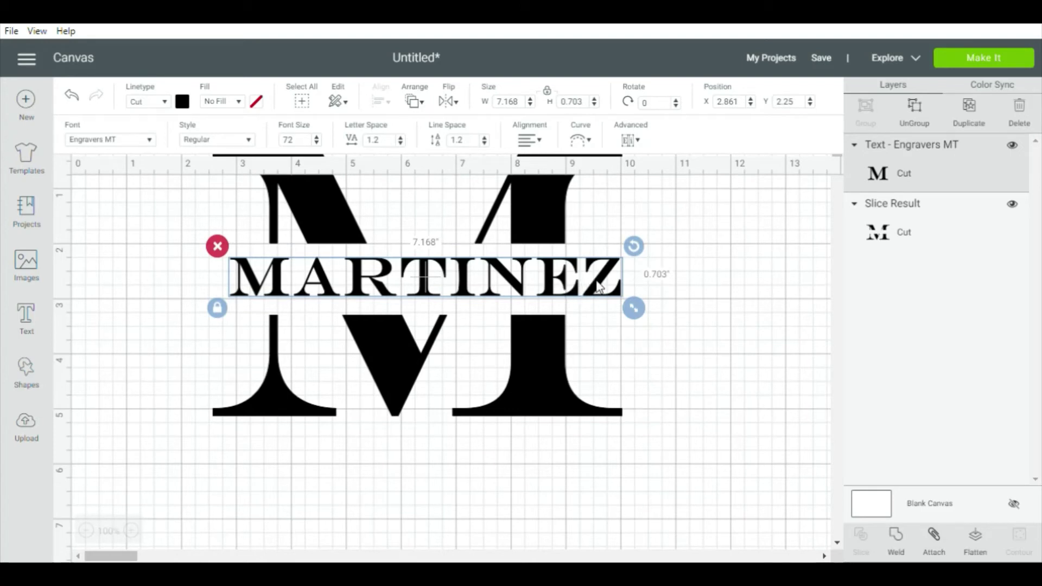
Step: Change the surname text's font to the system font Cream Candy
left_click(121, 142)
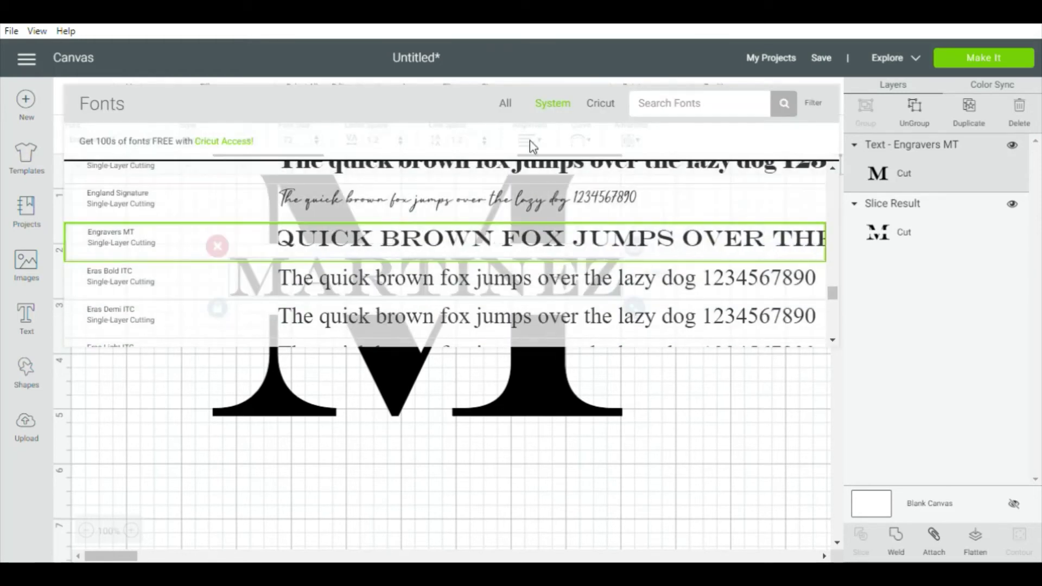
left_click(551, 109)
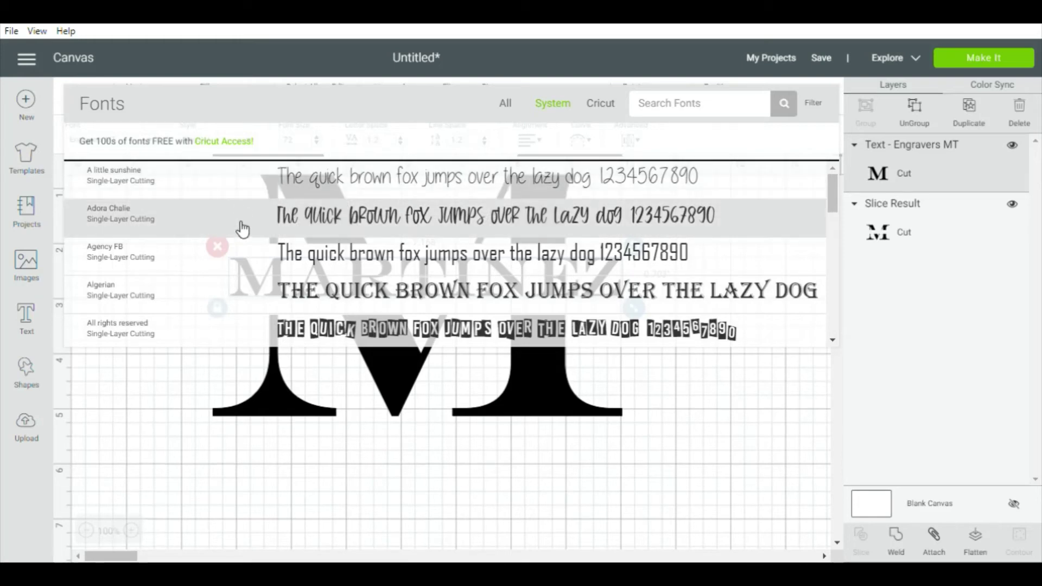
scroll(221, 244, "down", 15)
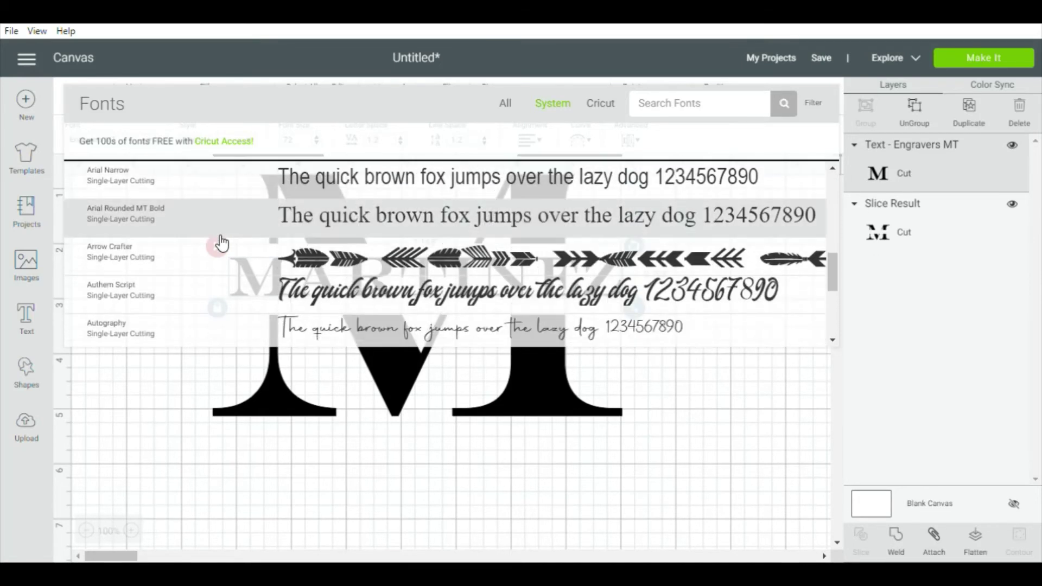
scroll(222, 244, "down", 15)
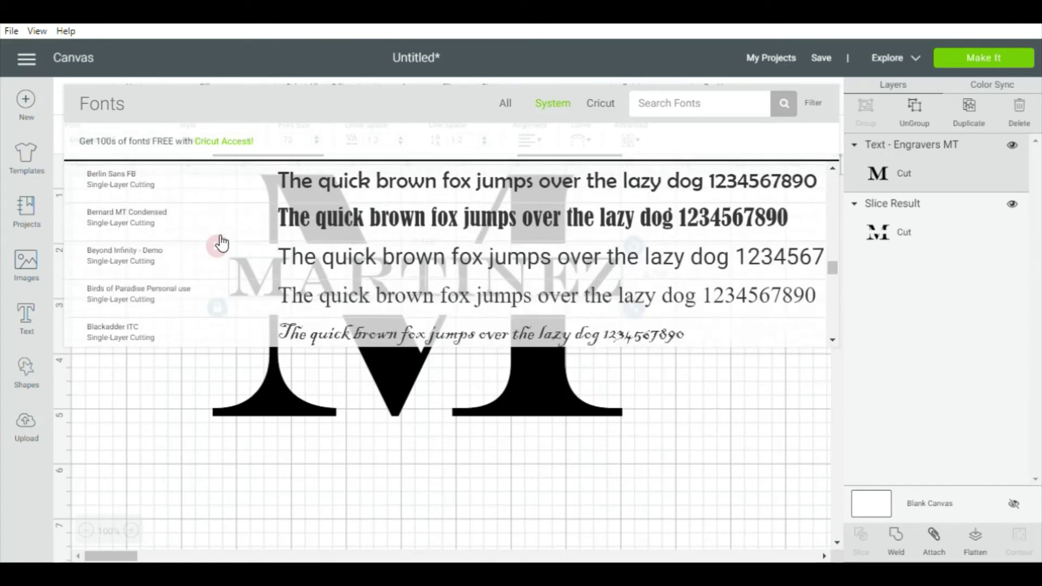
scroll(222, 244, "down", 4)
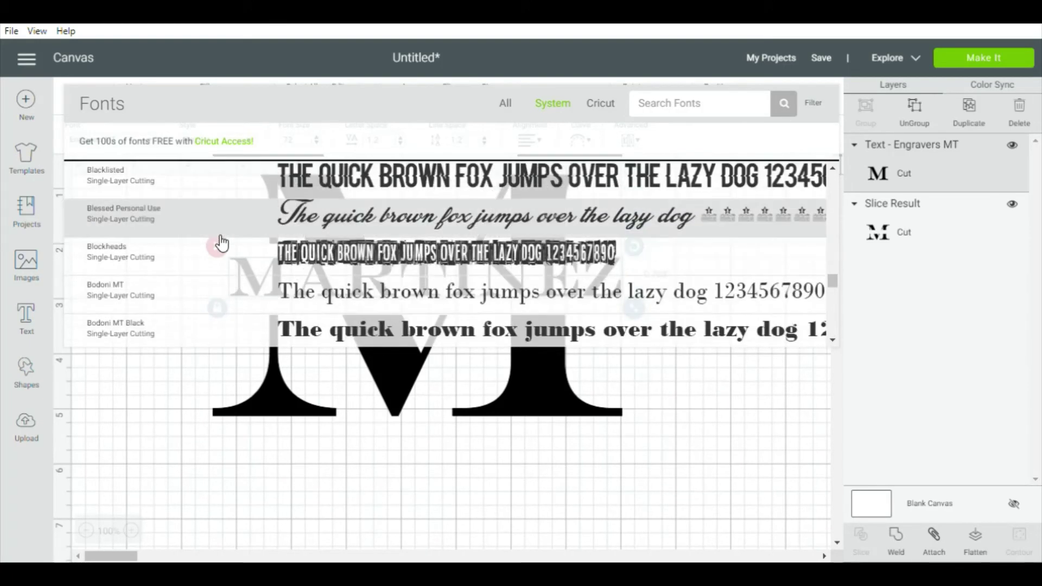
scroll(221, 244, "down", 2)
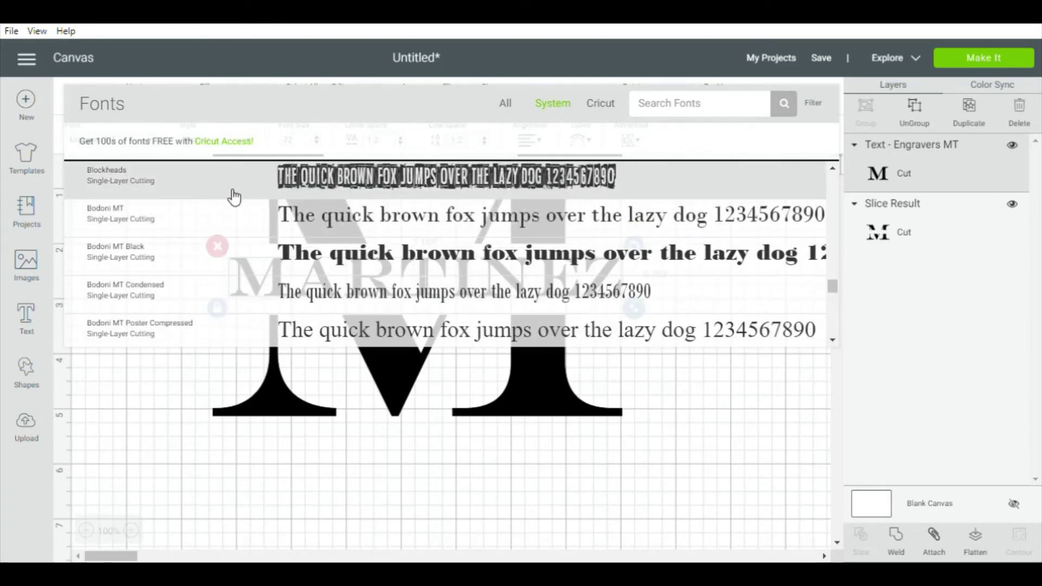
scroll(230, 214, "down", 2)
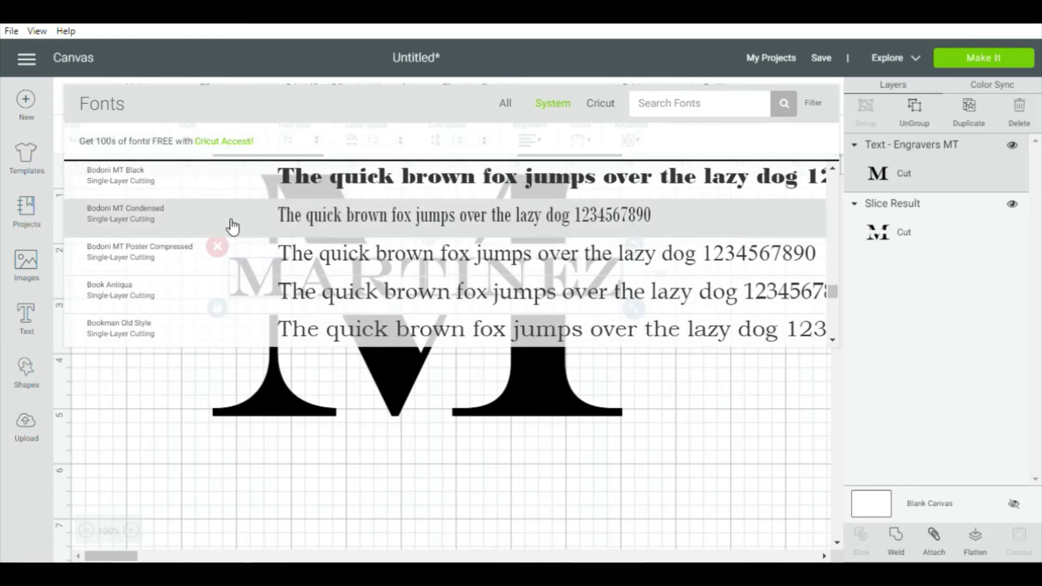
scroll(232, 226, "down", 2)
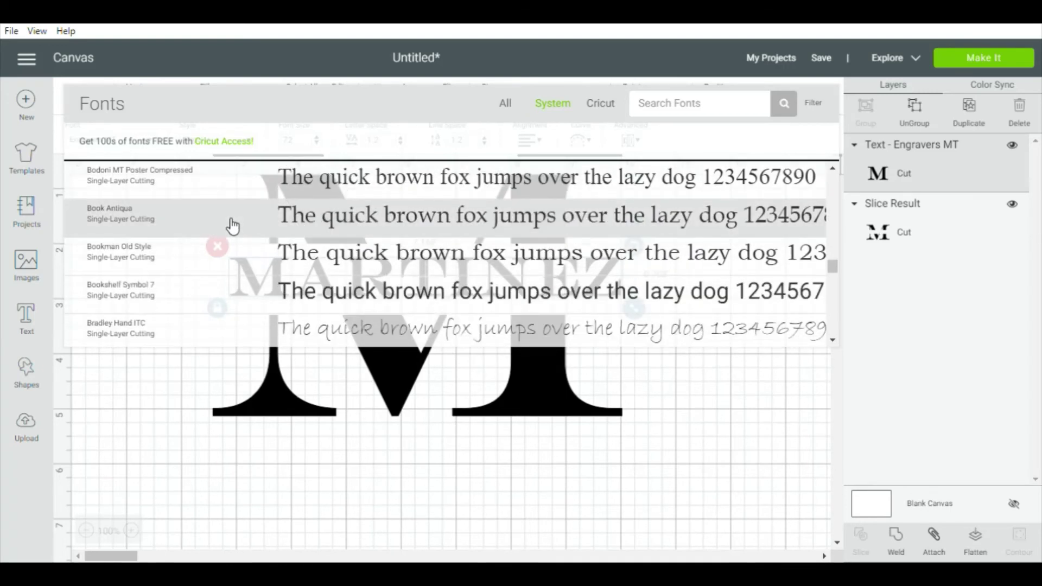
scroll(233, 227, "down", 1)
scroll(233, 227, "down", 7)
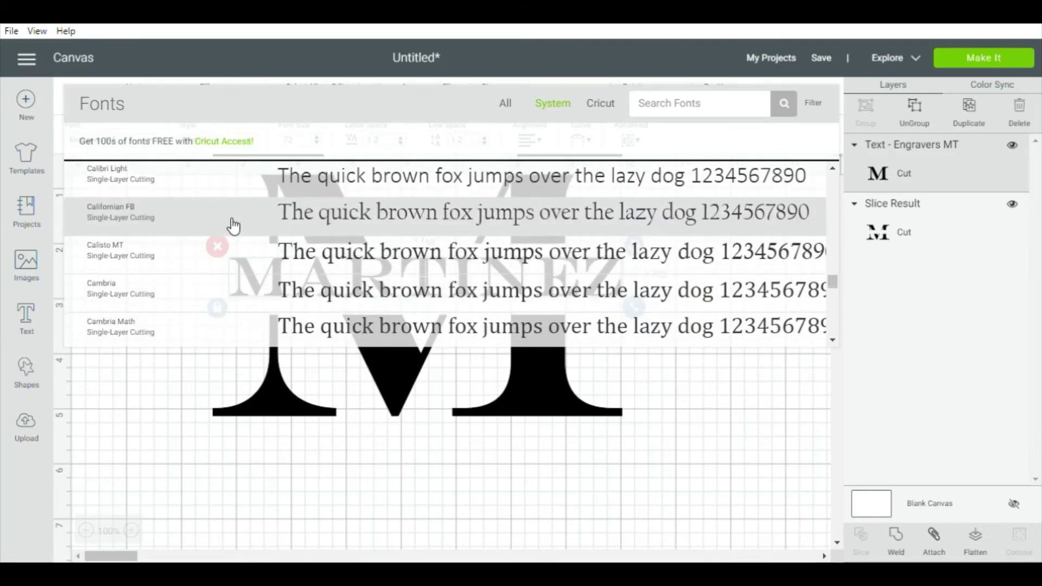
scroll(233, 227, "down", 4)
scroll(233, 227, "down", 2)
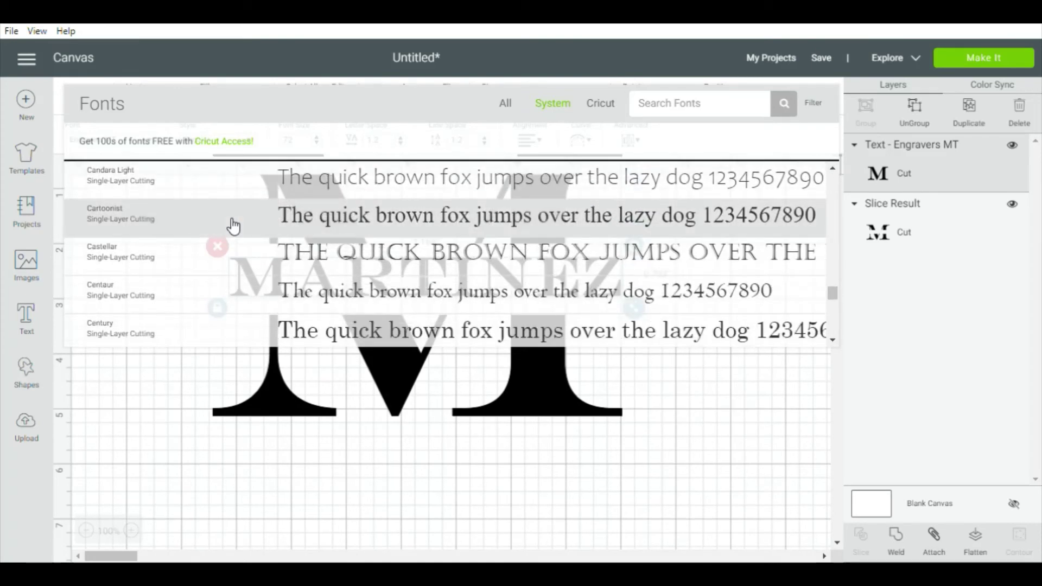
scroll(234, 226, "down", 6)
scroll(234, 226, "down", 1)
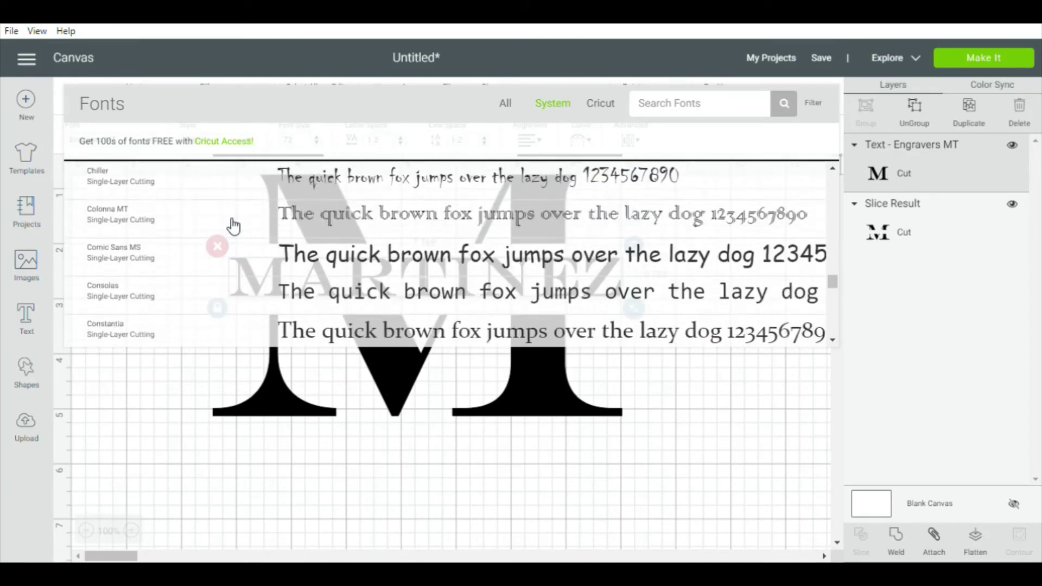
scroll(233, 226, "down", 4)
scroll(233, 226, "down", 3)
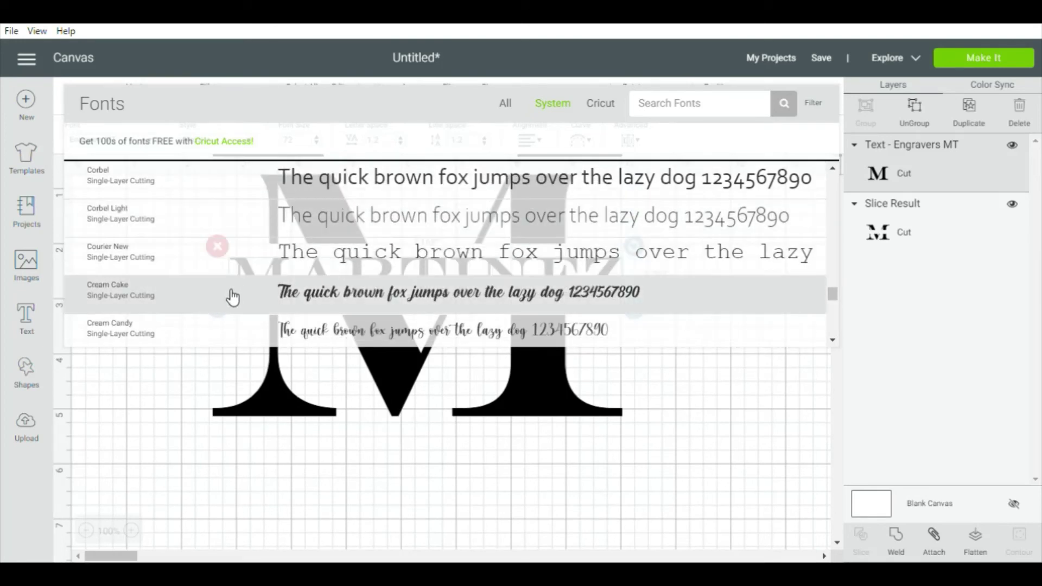
left_click(238, 328)
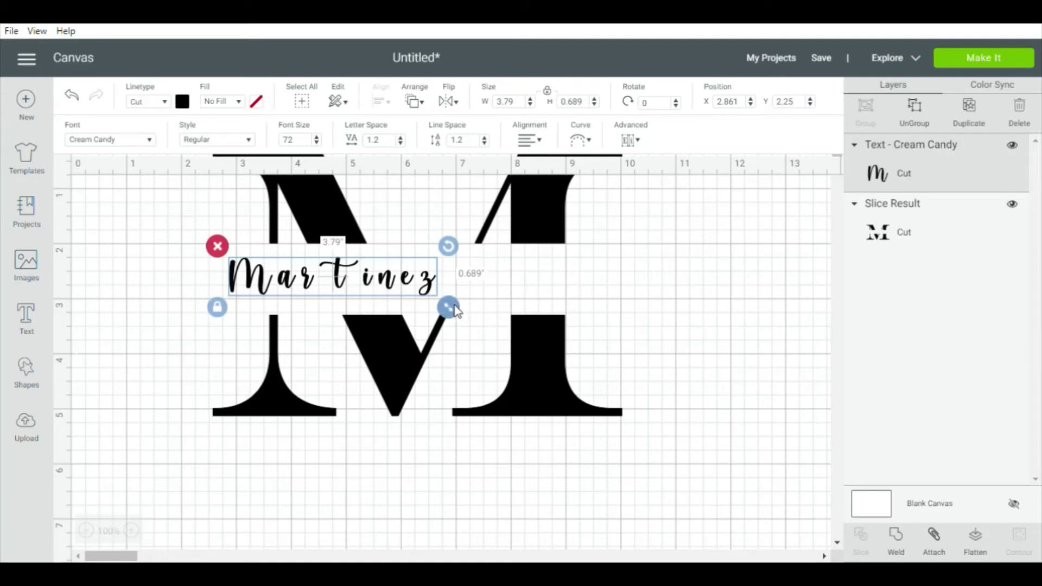
Step: Enlarge the surname to about 6.64 × 1.21 in and shift it to sit across the gap of the M
left_click_drag(455, 313, 611, 347)
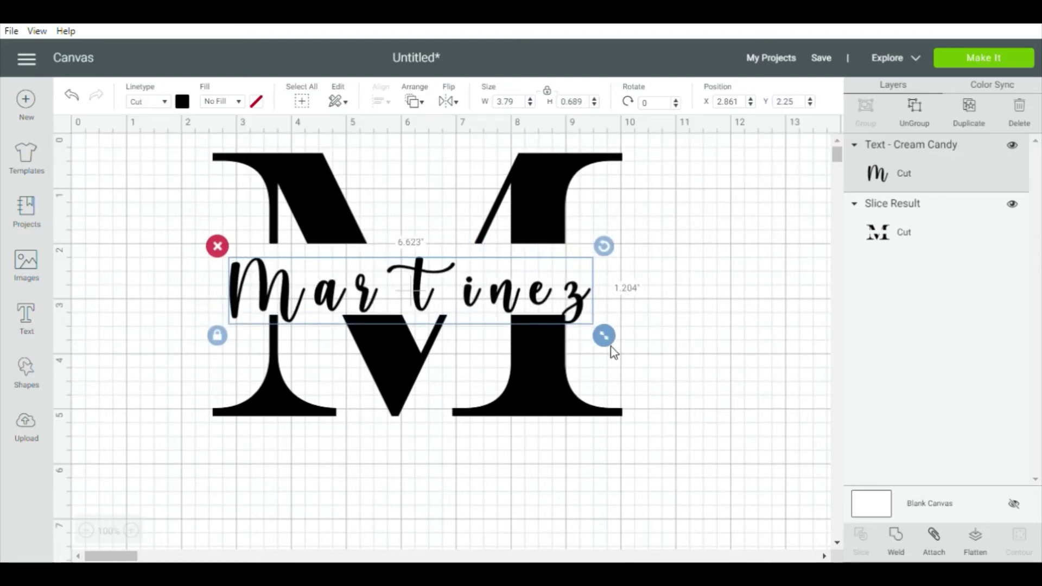
left_click_drag(580, 299, 611, 294)
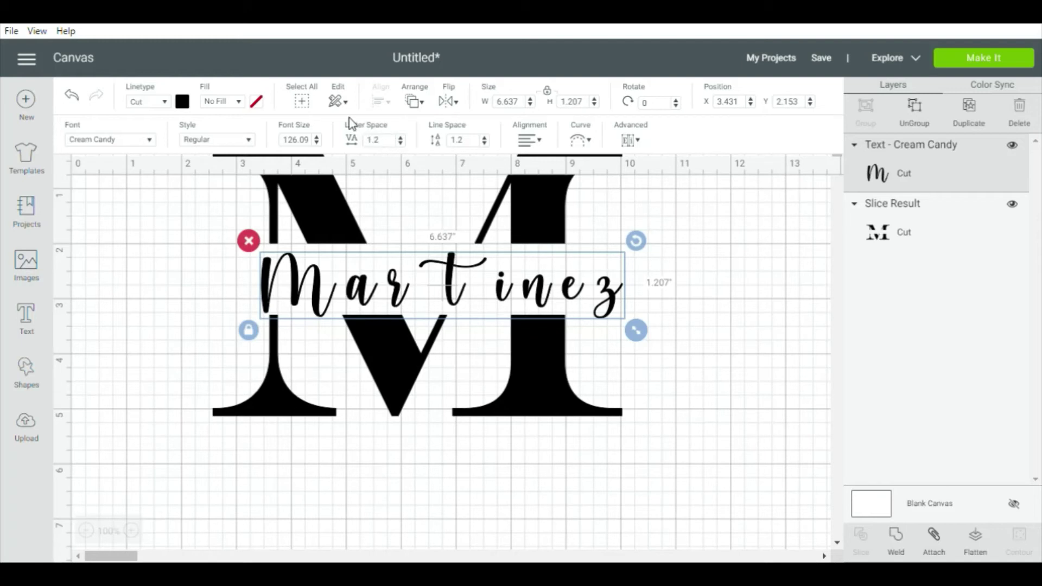
Step: Reduce the surname text's letter spacing to -0.5
left_click(405, 146)
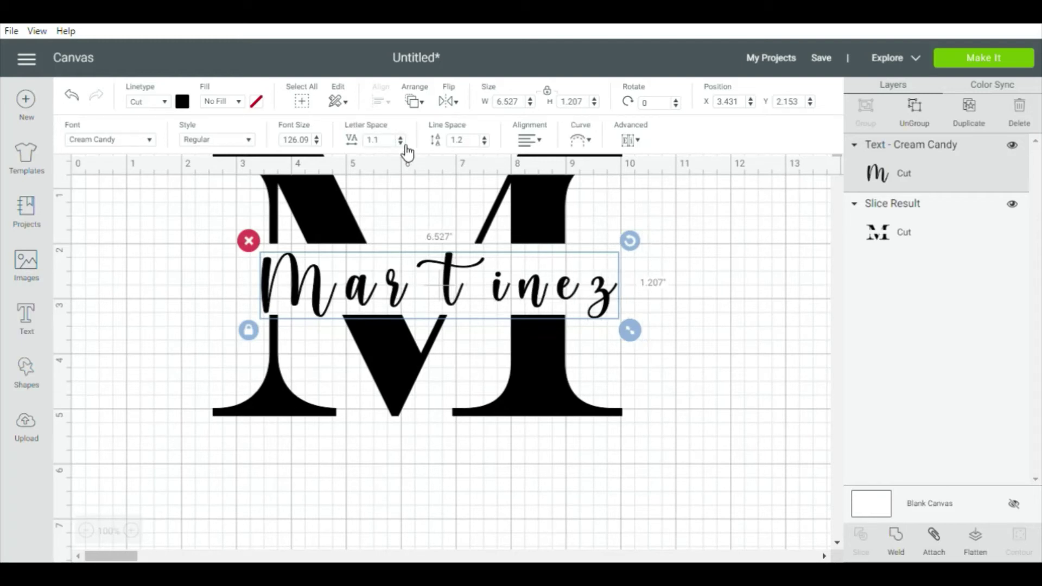
left_click(406, 145)
left_click(406, 145)
left_click(406, 145)
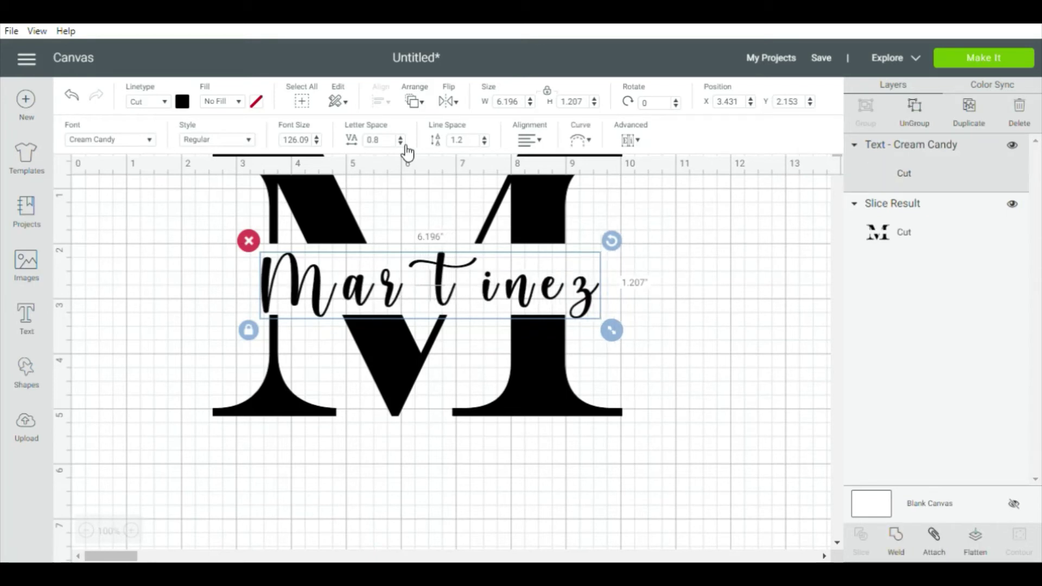
left_click(405, 146)
left_click(406, 145)
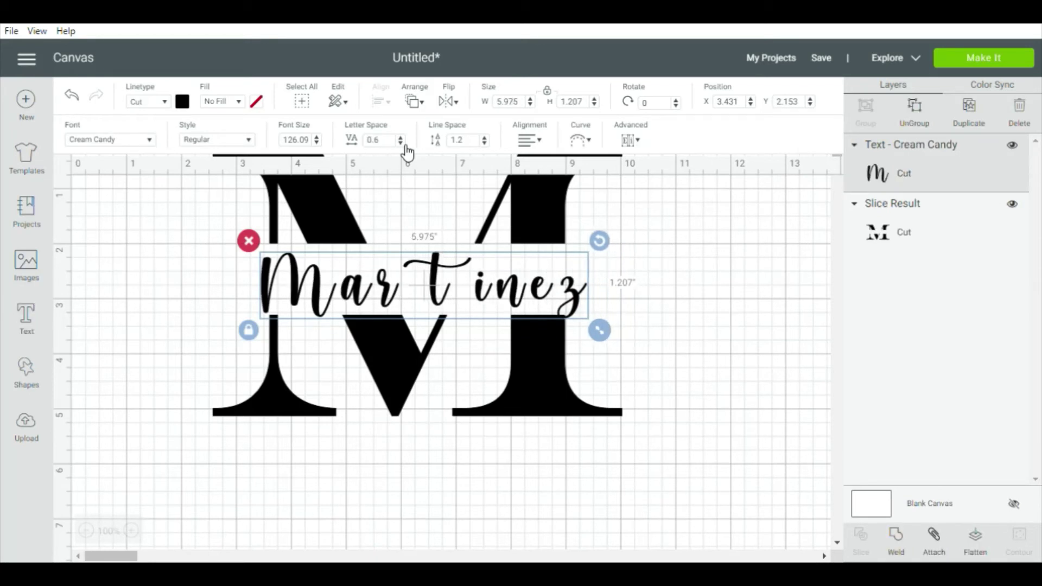
left_click(406, 146)
left_click(405, 146)
left_click(406, 146)
left_click(406, 146)
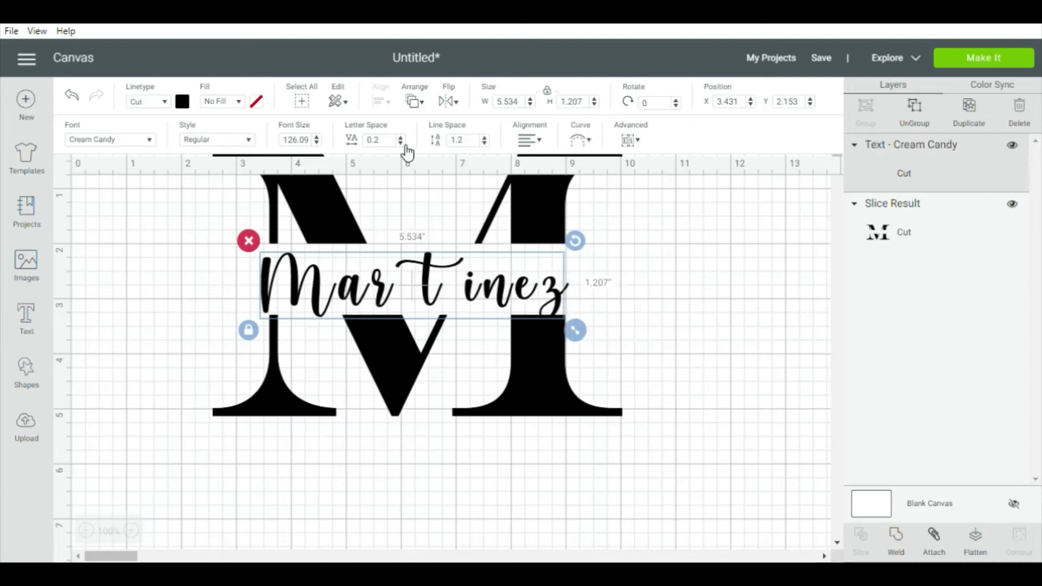
left_click(406, 145)
left_click(405, 146)
left_click(406, 145)
left_click(405, 146)
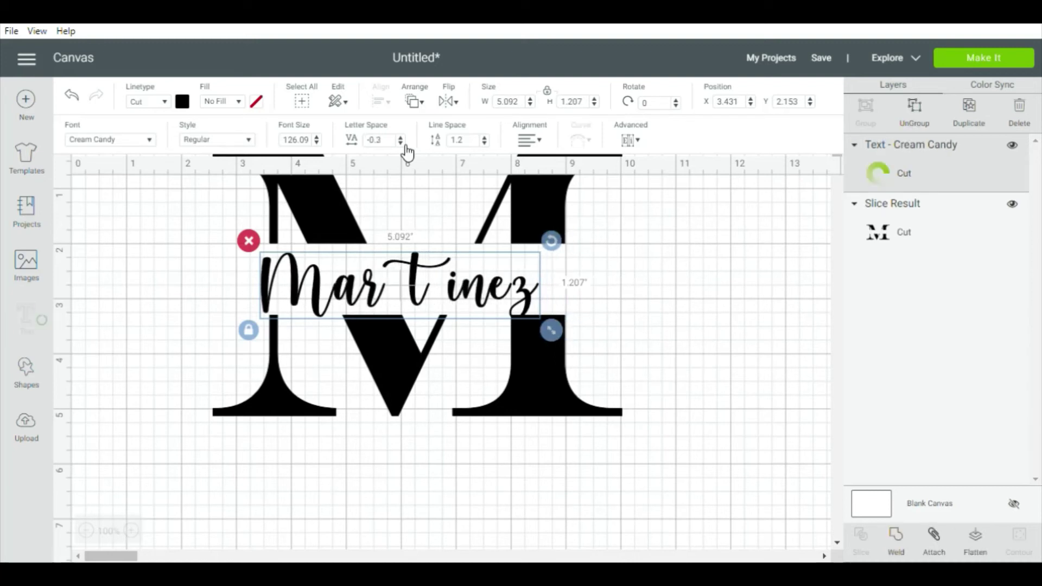
left_click(405, 145)
left_click(406, 145)
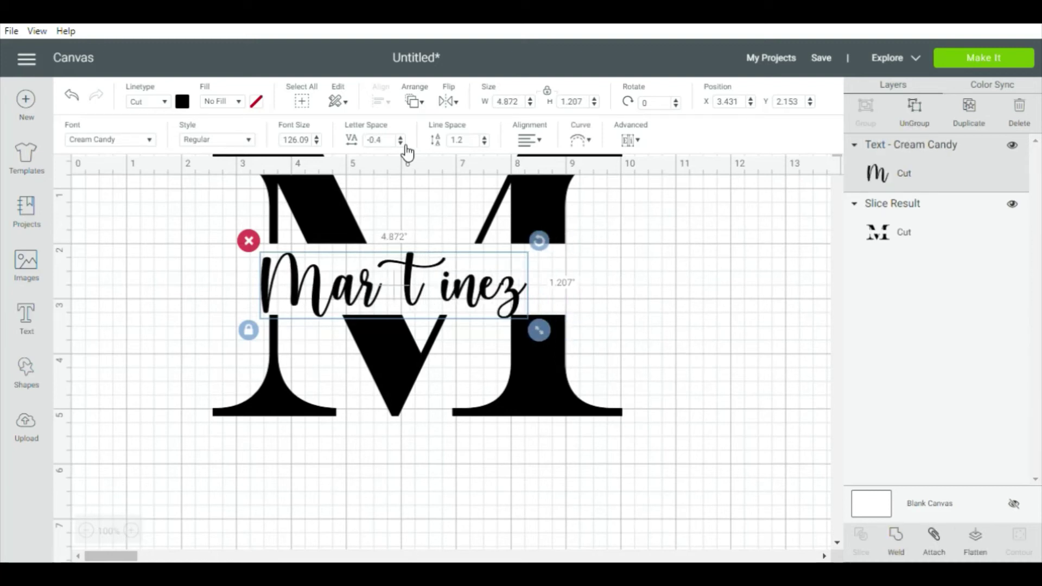
left_click(406, 145)
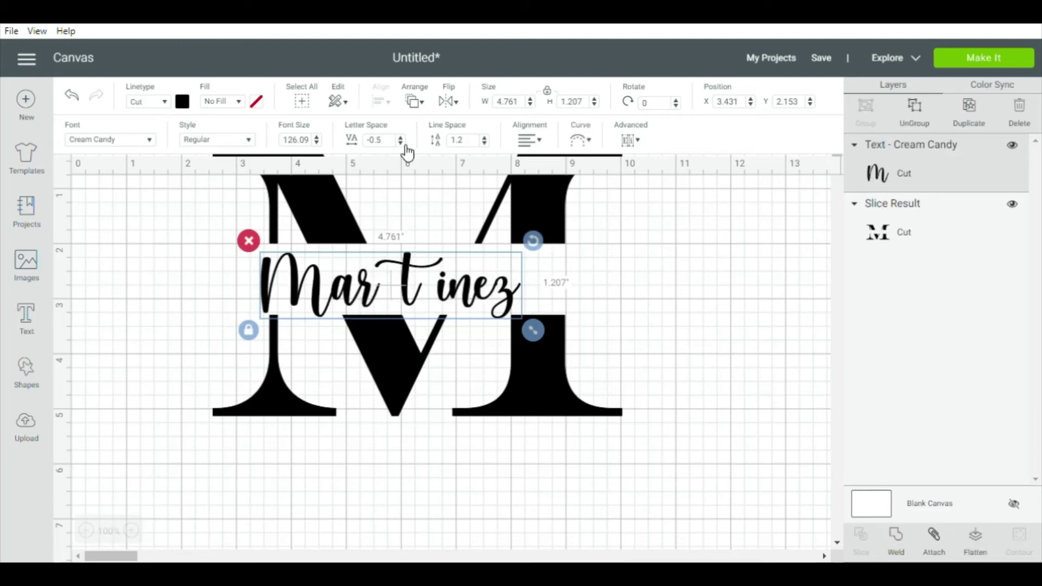
Step: Ungroup the surname into single letters and shift its last letters inward until all the script strokes connect
left_click(916, 126)
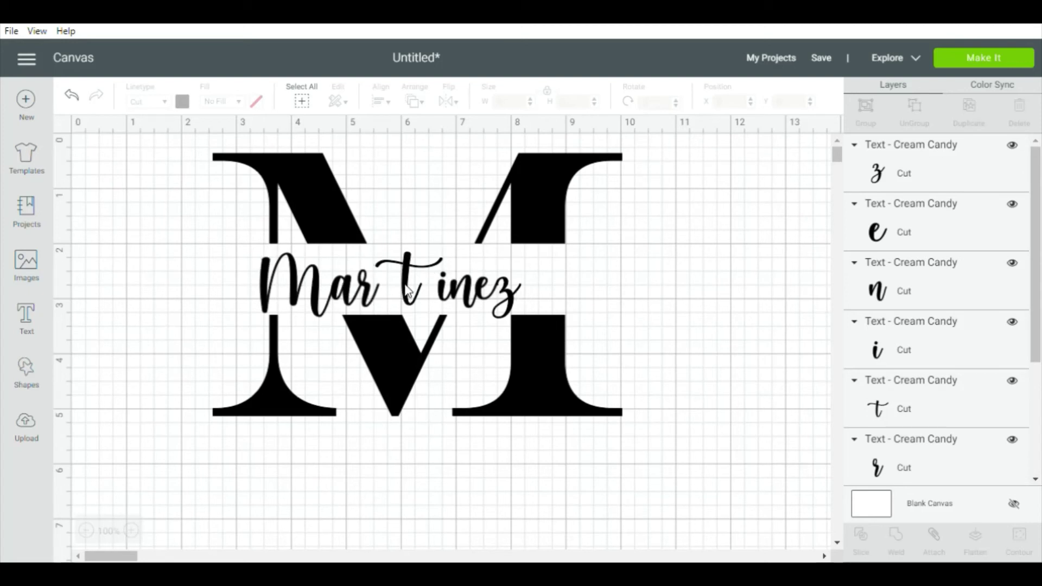
mouse_move(407, 291)
left_mouse_down()
mouse_move(382, 295)
mouse_move(440, 303)
mouse_move(399, 301)
left_mouse_up()
left_click_drag(464, 303, 444, 306)
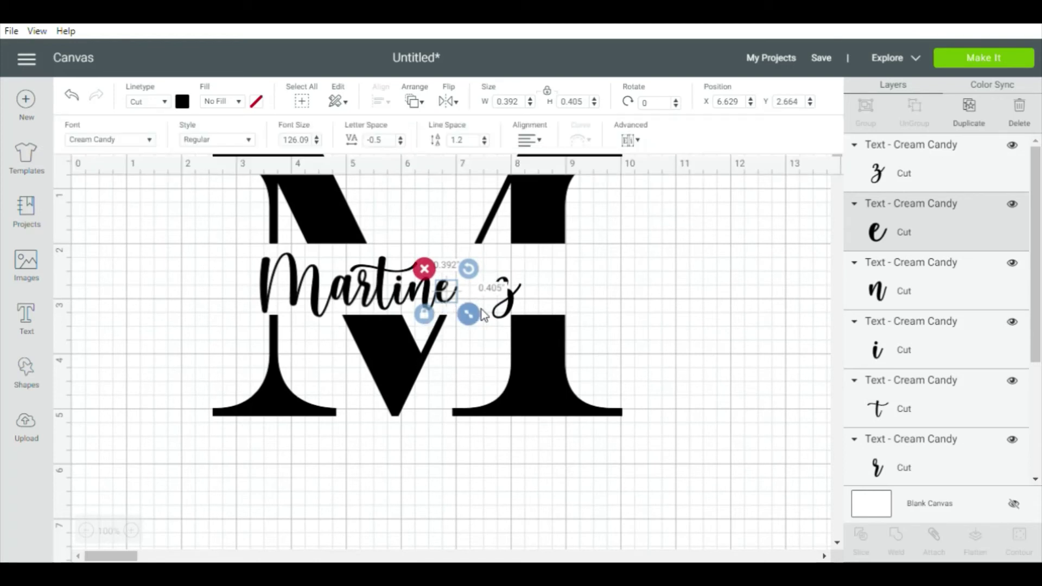
left_click_drag(508, 310, 469, 317)
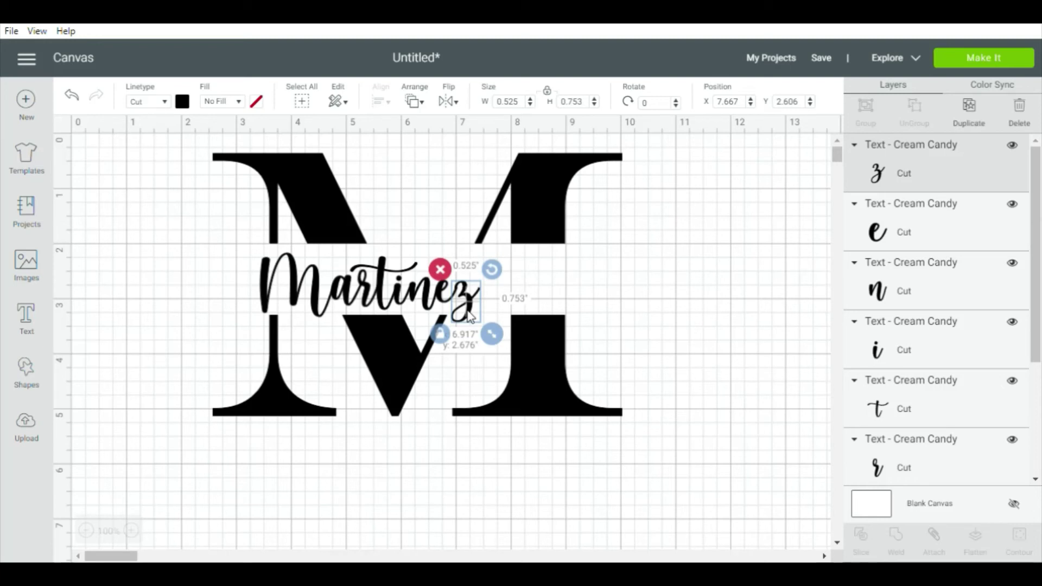
left_click_drag(470, 316, 469, 317)
left_click(507, 297)
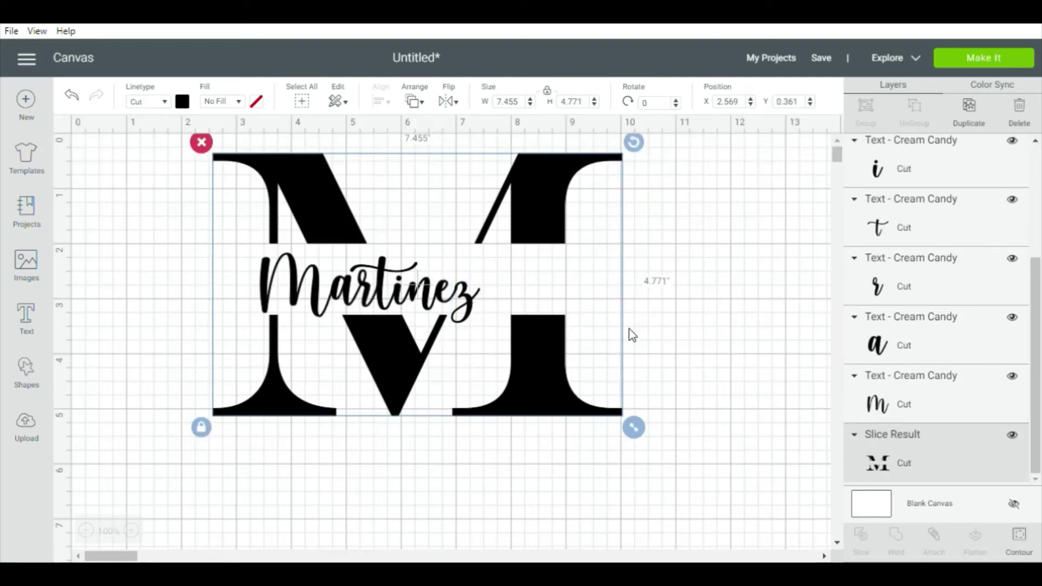
left_click(661, 348)
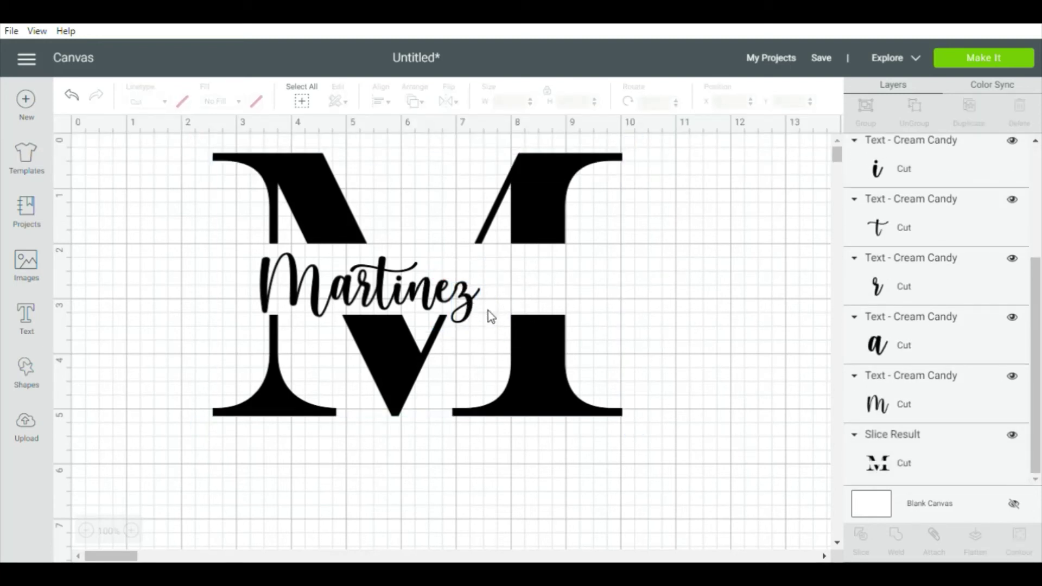
Step: Shrink the split M to about 3.52 × 2.26 in and move it clear of the surname letters
left_click_drag(489, 316, 600, 353)
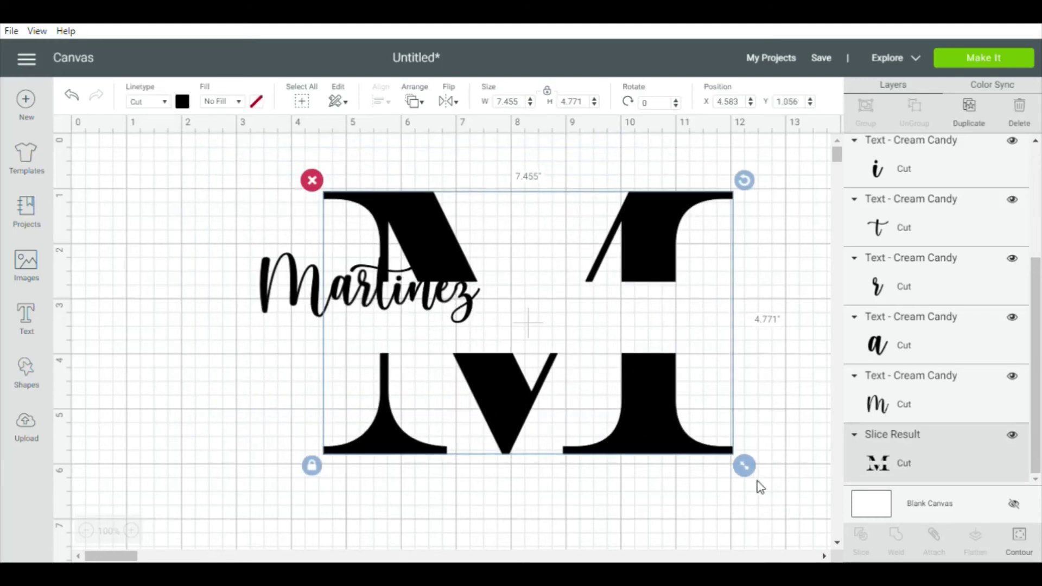
left_click_drag(743, 467, 530, 325)
left_click_drag(458, 237, 696, 201)
Step: Select all the surname letters and weld them into one shape
left_click(471, 296)
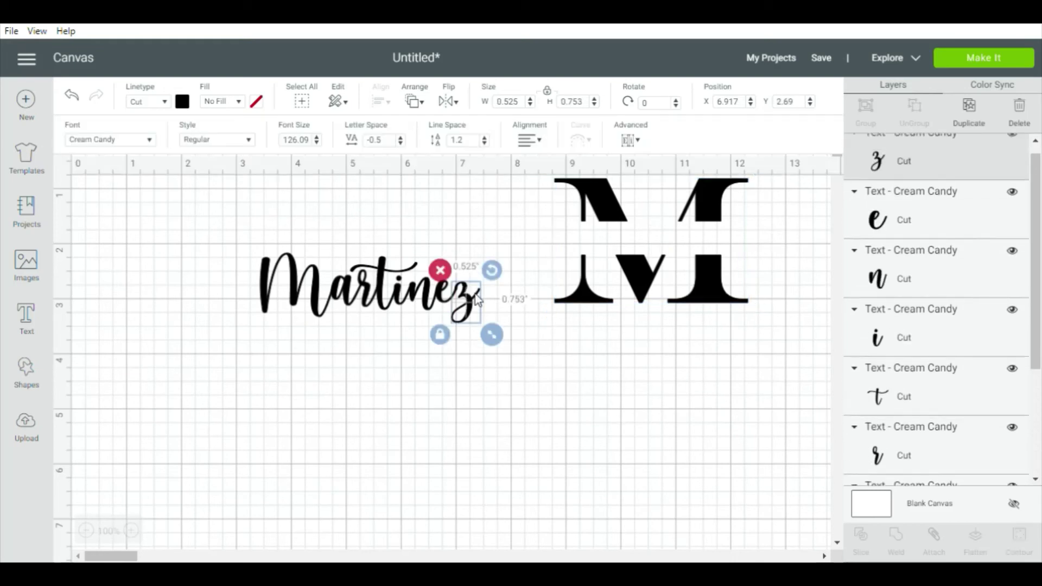
left_click(491, 315)
left_click_drag(482, 331, 268, 234)
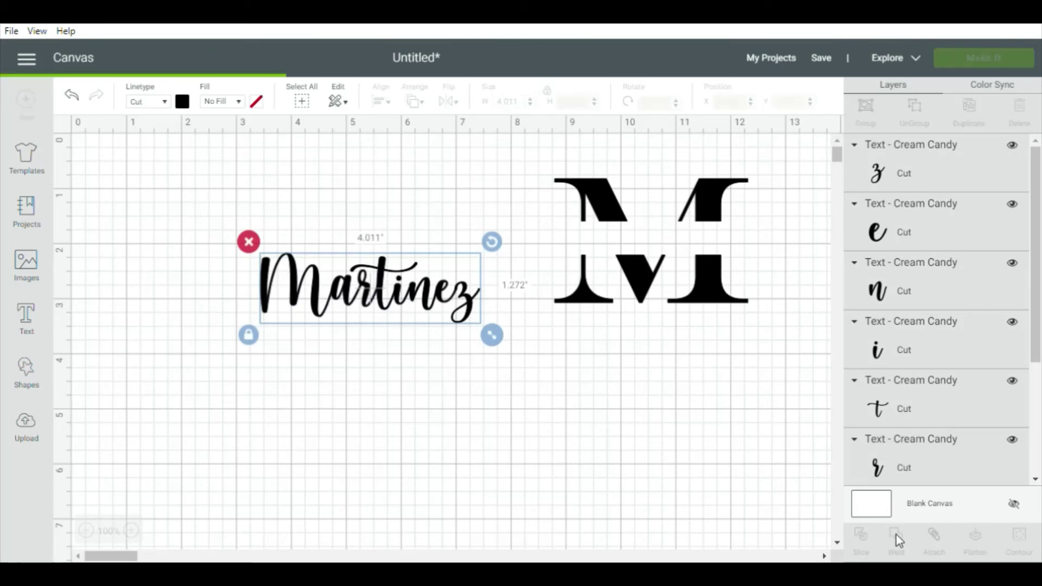
left_click(897, 536)
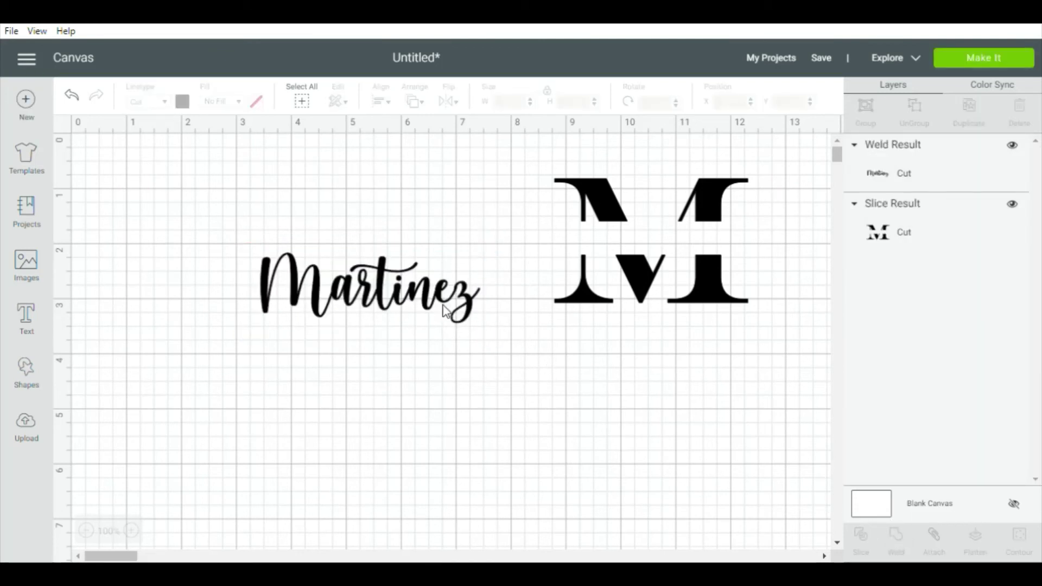
Step: Enlarge the welded surname to about 5.66 × 1.80 in and move it down to the lower part of the canvas
left_click_drag(453, 312, 583, 401)
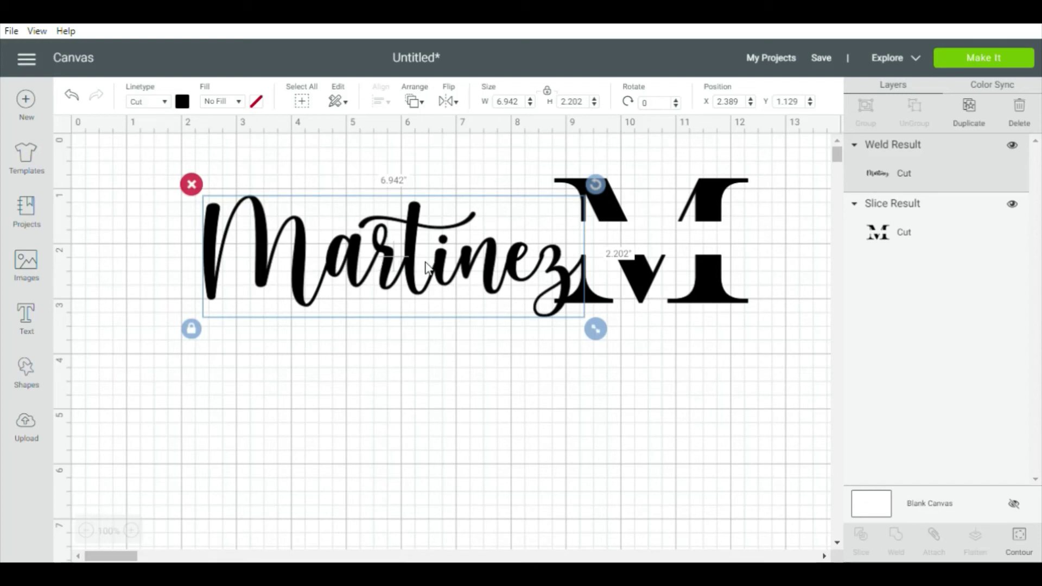
left_click_drag(595, 329, 516, 298)
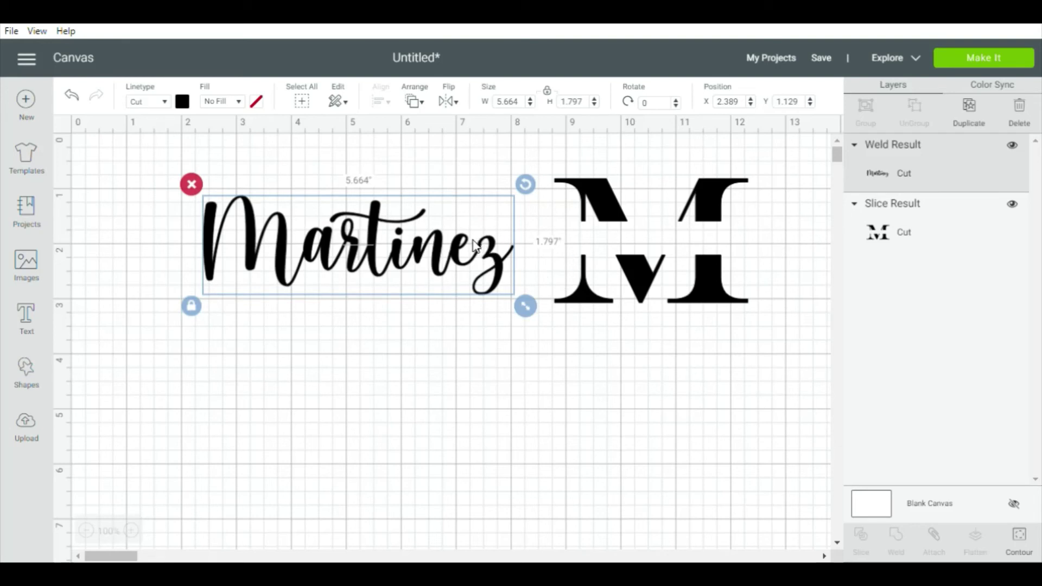
left_click_drag(474, 245, 439, 488)
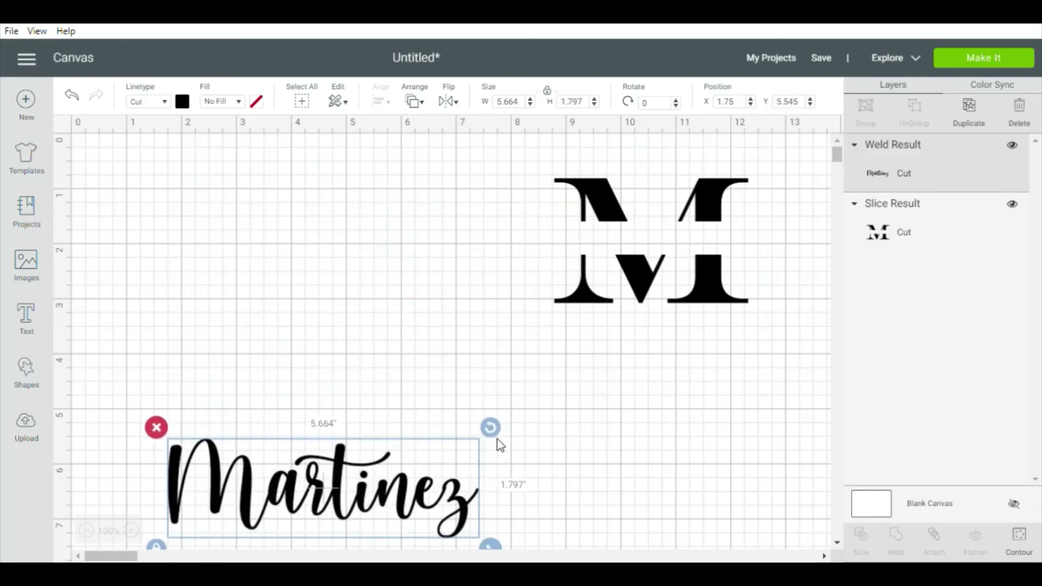
Step: Enlarge the split M to about 7.59 × 4.86 in and place it near the canvas's upper edge
left_click(589, 274)
left_click_drag(654, 286, 387, 330)
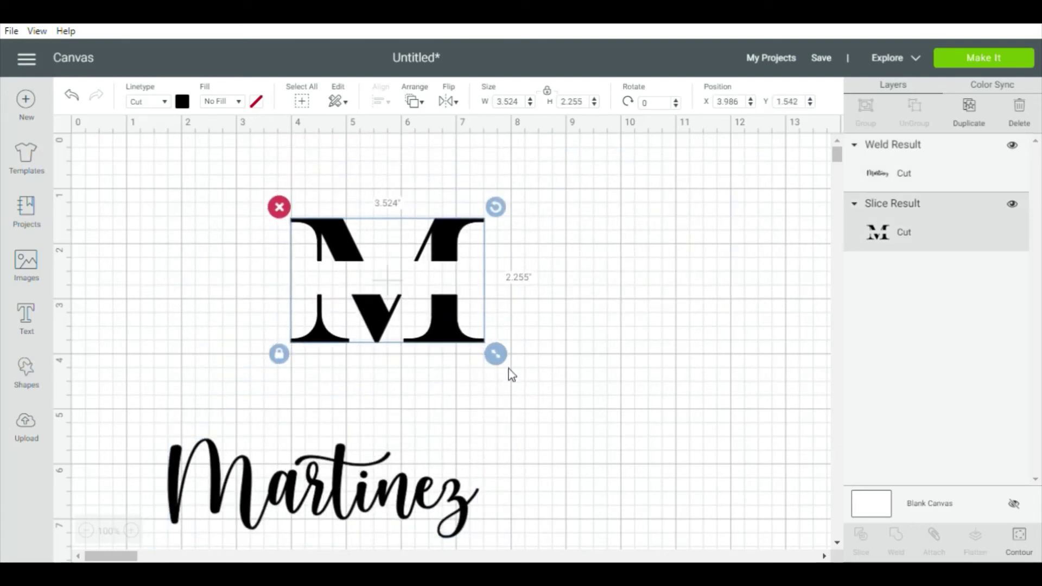
left_click_drag(495, 354, 727, 441)
left_click_drag(604, 270, 537, 198)
Step: Move the welded surname over the M's gap, unlock its proportions and reshape it to about 7.53 × 1.46 in
left_click_drag(455, 500, 549, 291)
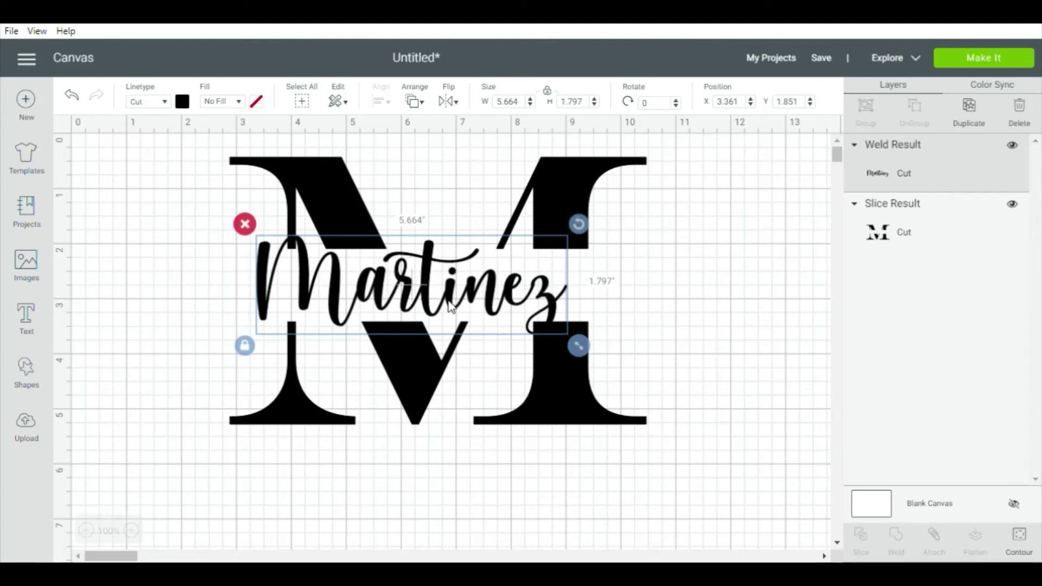
left_click(245, 346)
left_click_drag(581, 350, 693, 362)
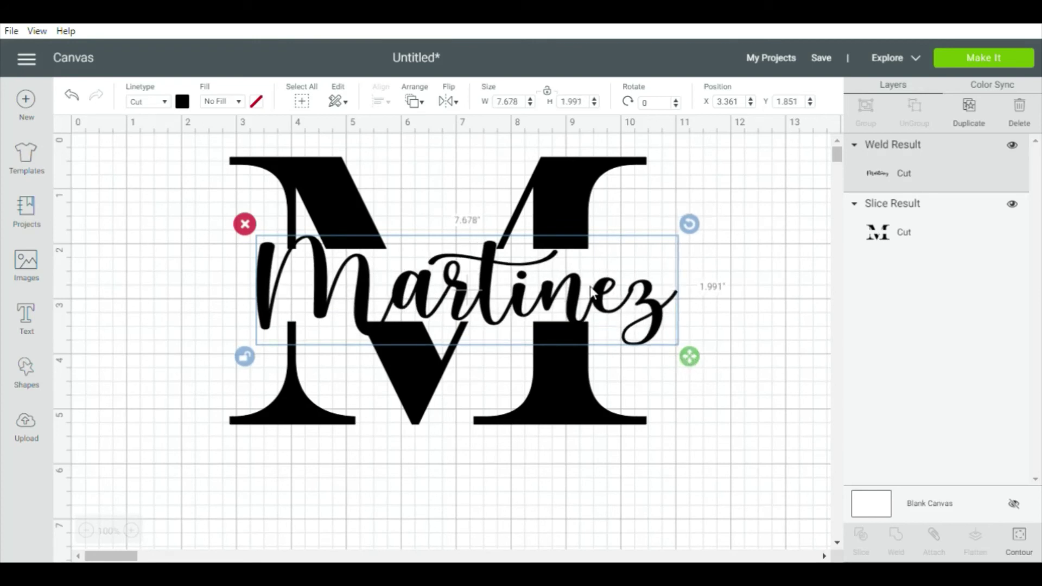
left_click_drag(592, 291, 590, 298)
left_click_drag(692, 372, 683, 343)
left_click_drag(641, 304, 649, 310)
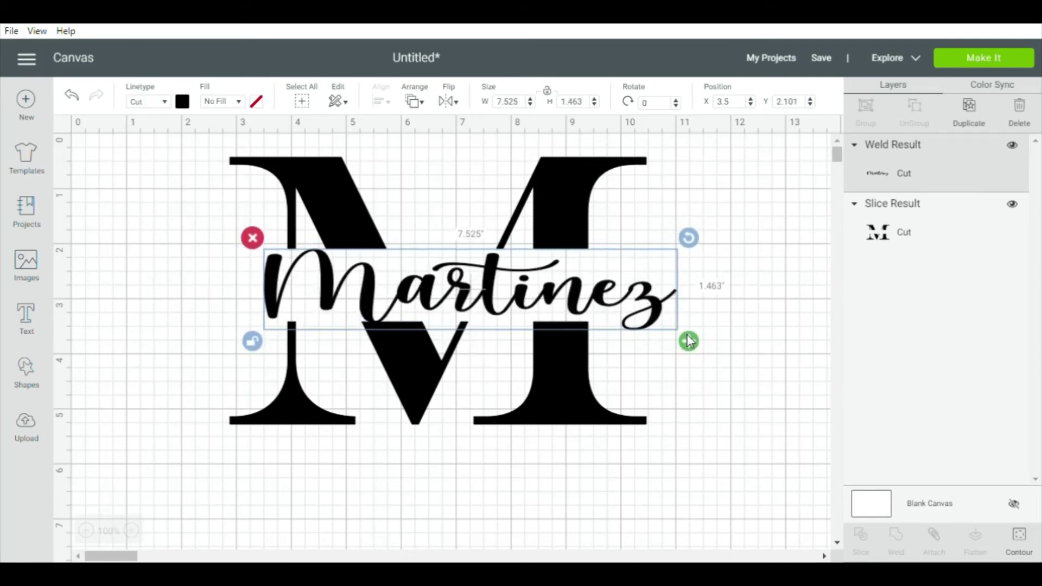
Step: Shrink the surname until it fits inside the M's gap and nudge it down to center it vertically
left_click_drag(688, 341, 636, 326)
left_click(686, 330)
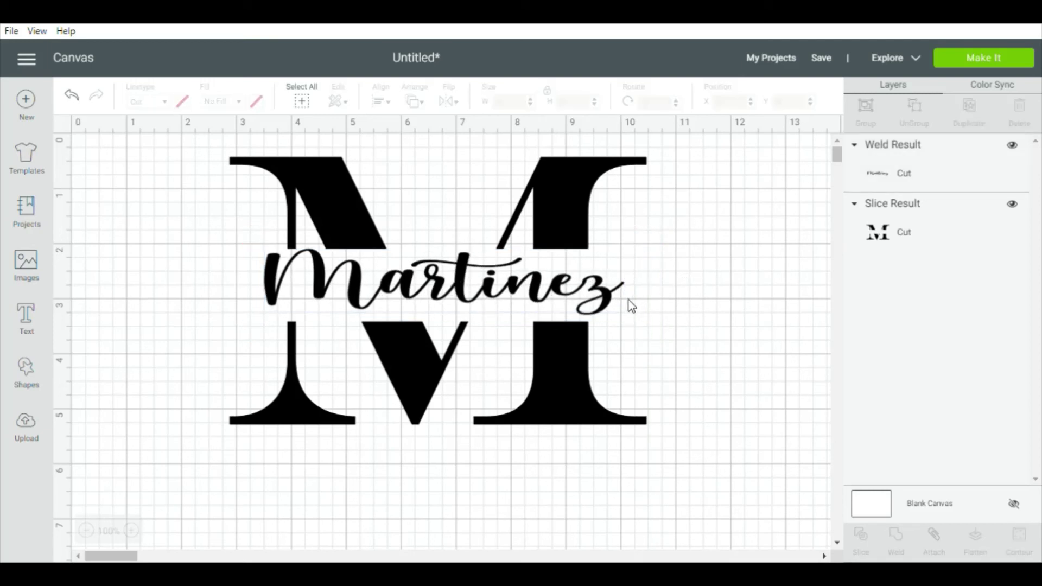
left_click_drag(589, 287, 591, 292)
left_click(671, 324)
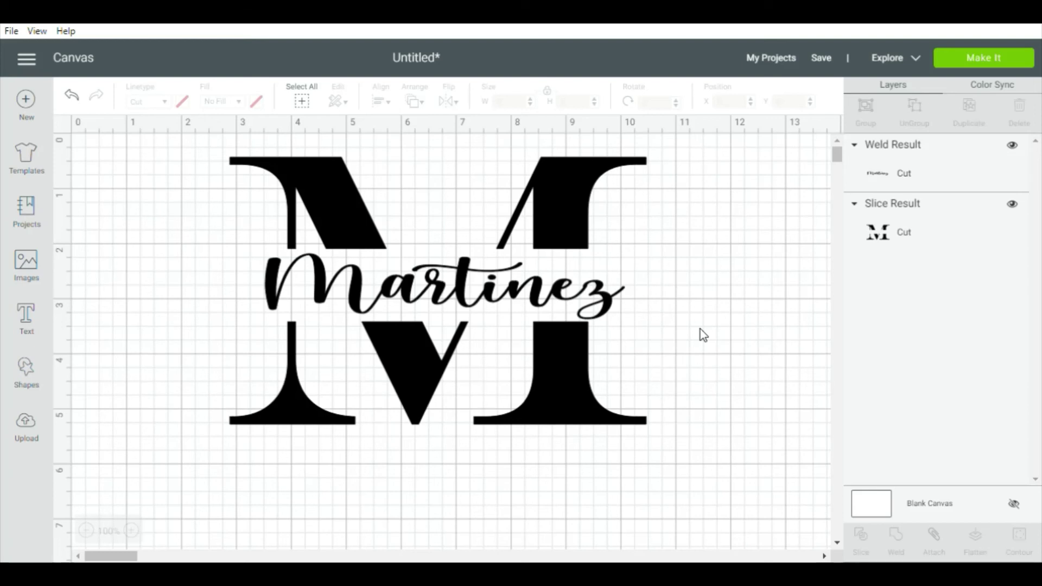
Step: Attach the welded surname and the split M to each other
left_click_drag(640, 445, 251, 157)
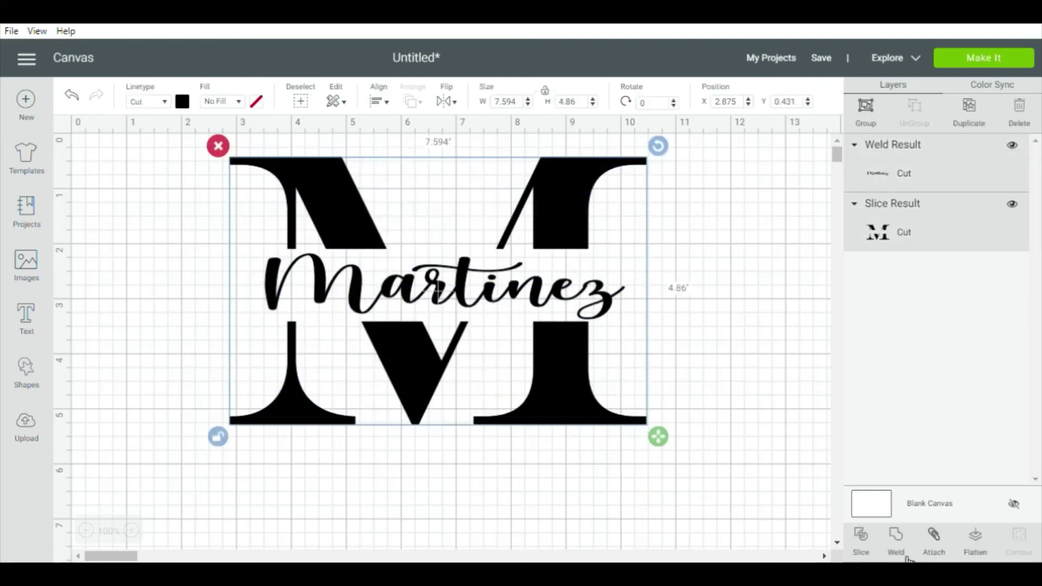
left_click(934, 542)
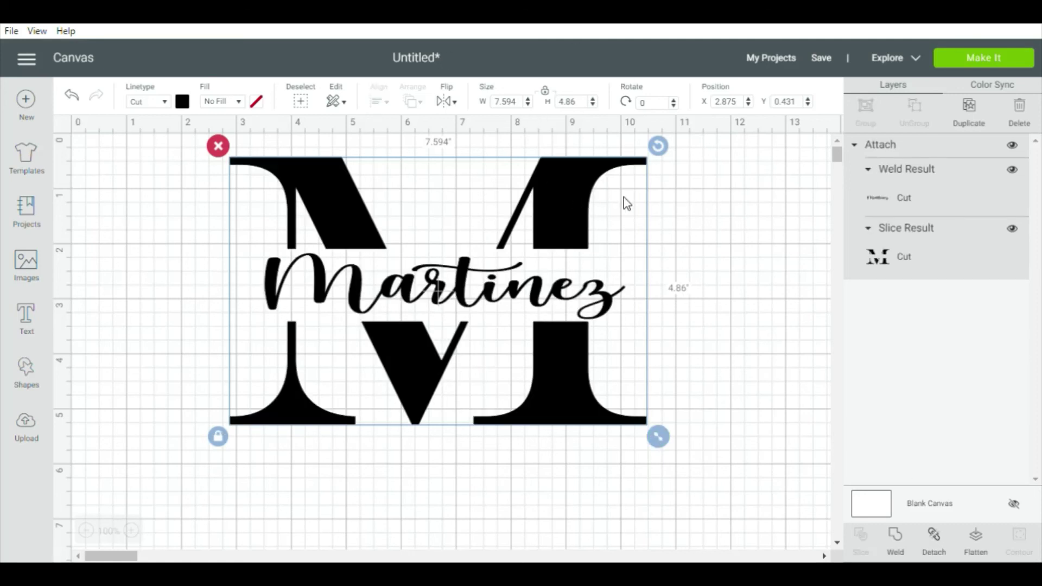
Step: Preview the attached monogram on the 12 × 12 in cutting mat and return to the canvas
left_click(977, 57)
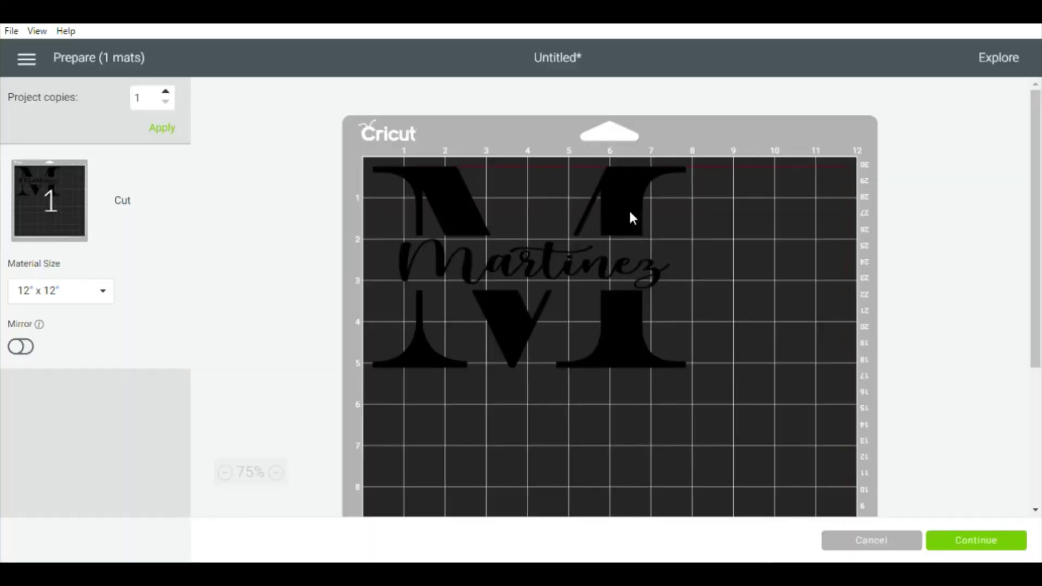
left_click_drag(633, 218, 577, 227)
left_click_drag(607, 268, 595, 208)
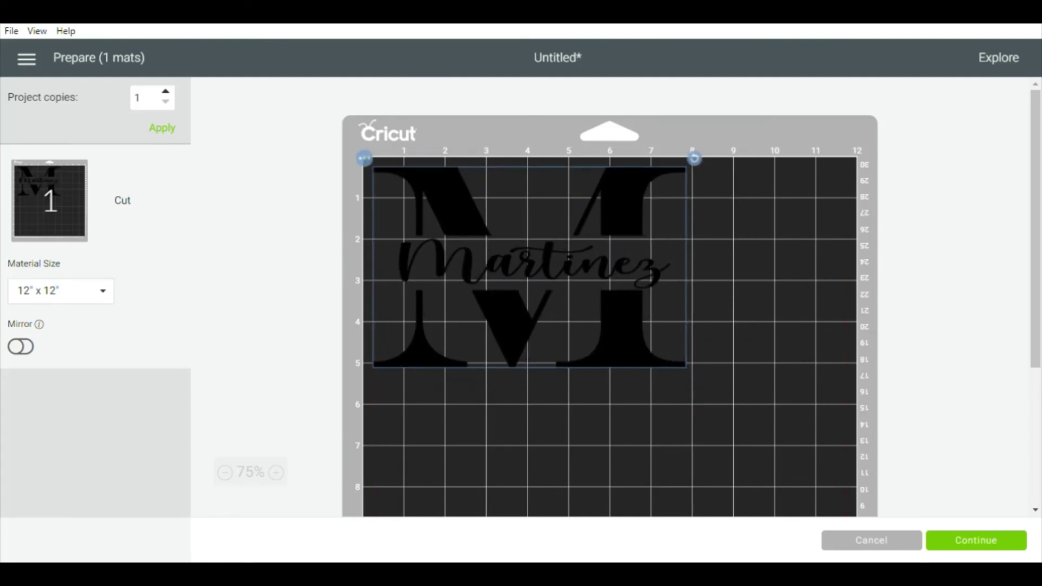
left_click(886, 542)
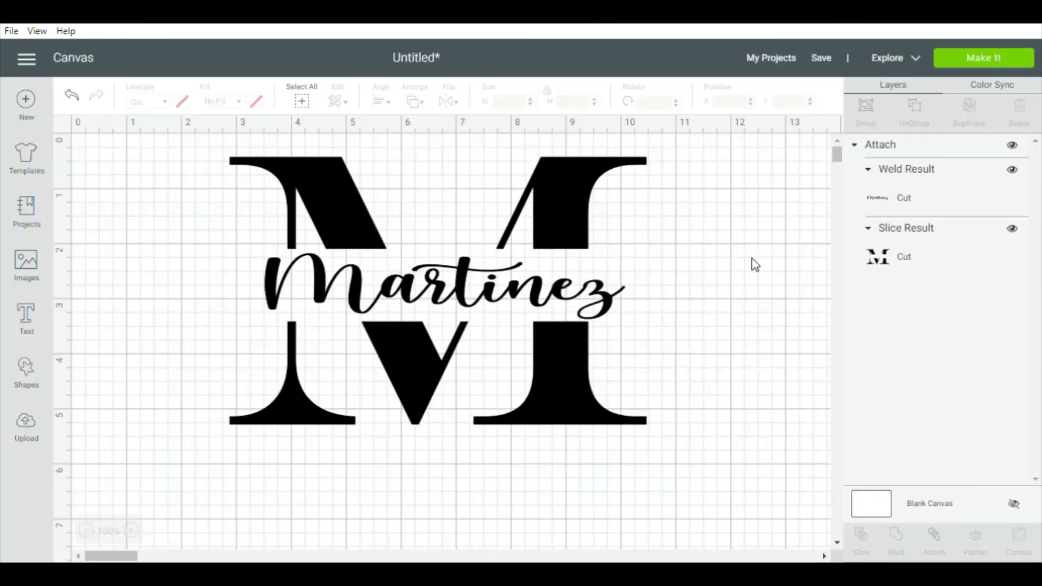
Step: Enlarge the attached monogram to about 9.26 × 5.93 in and shift it slightly to the left
left_click(588, 317)
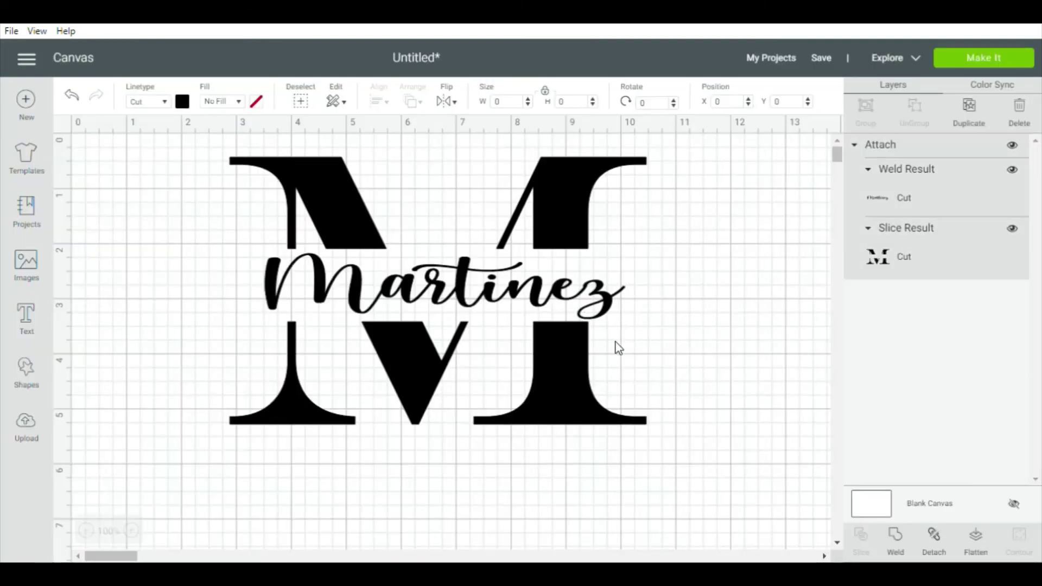
left_click_drag(659, 434, 751, 478)
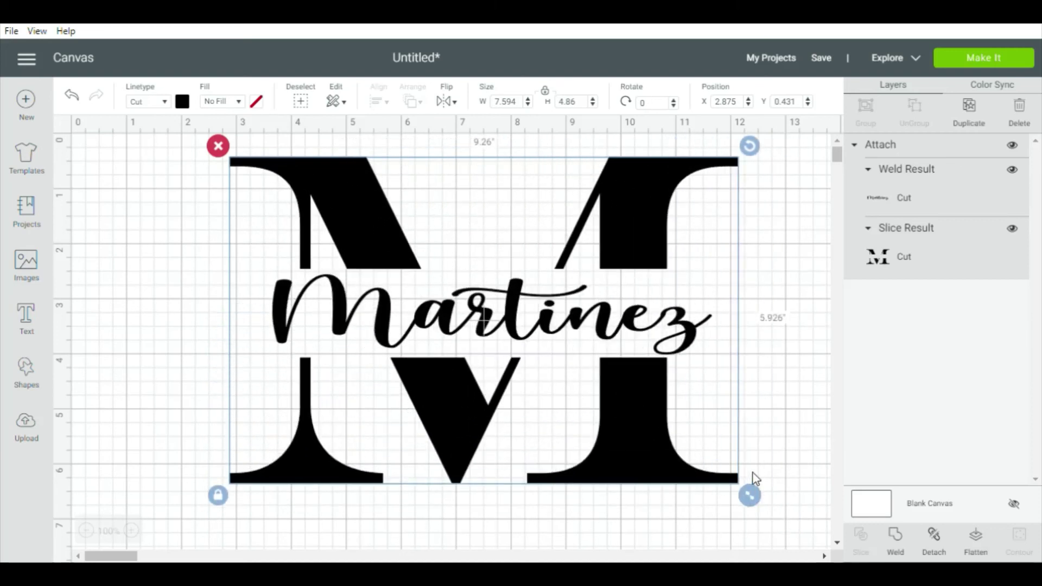
left_click_drag(615, 314, 585, 316)
left_click(742, 355)
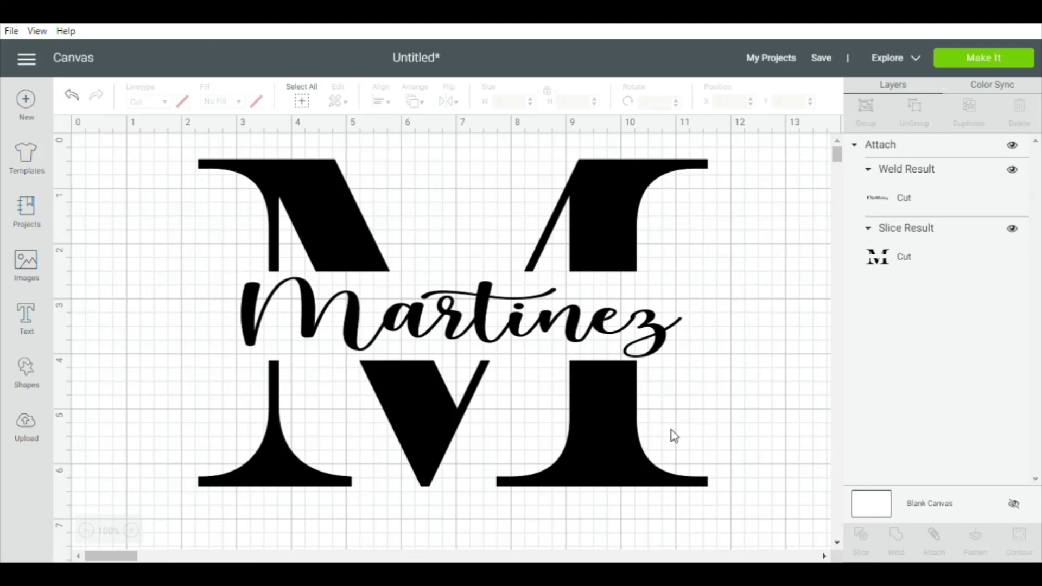
Step: Shrink the attached monogram to about 5.33 × 3.41 in and move it toward the canvas's middle
left_click(685, 480)
left_click_drag(719, 498, 502, 360)
left_click_drag(444, 309, 530, 379)
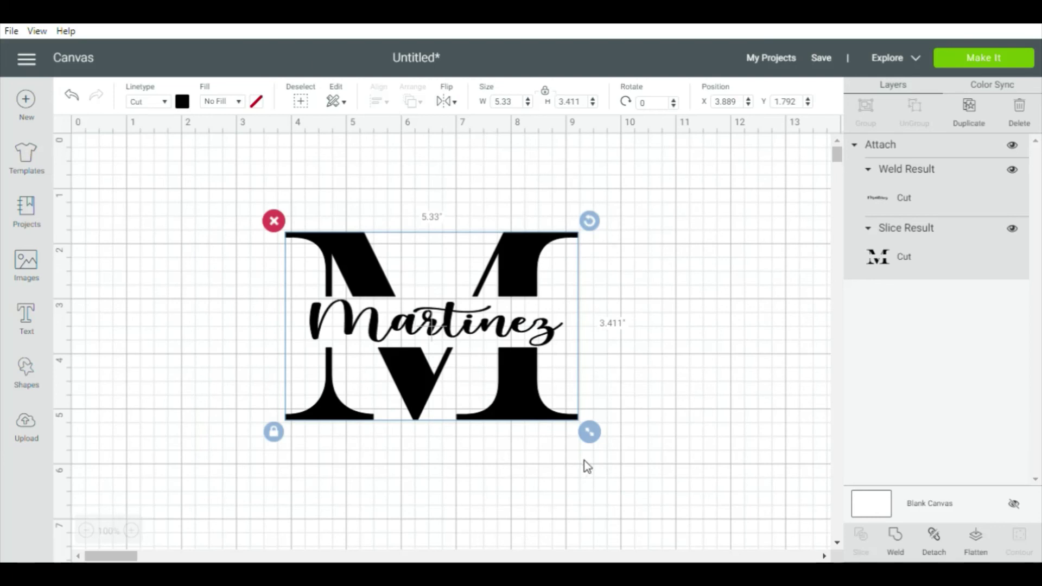
Step: Resize the attached monogram to about 7.71 × 4.93 in and position it at about X 2.99, Y 1.01
left_click_drag(596, 434, 721, 518)
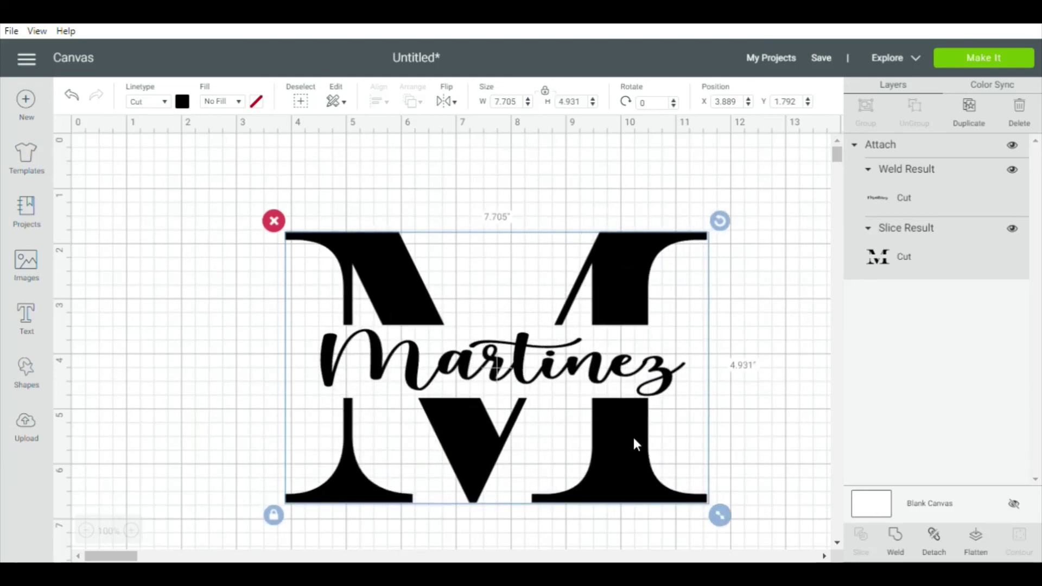
left_click_drag(632, 442, 570, 384)
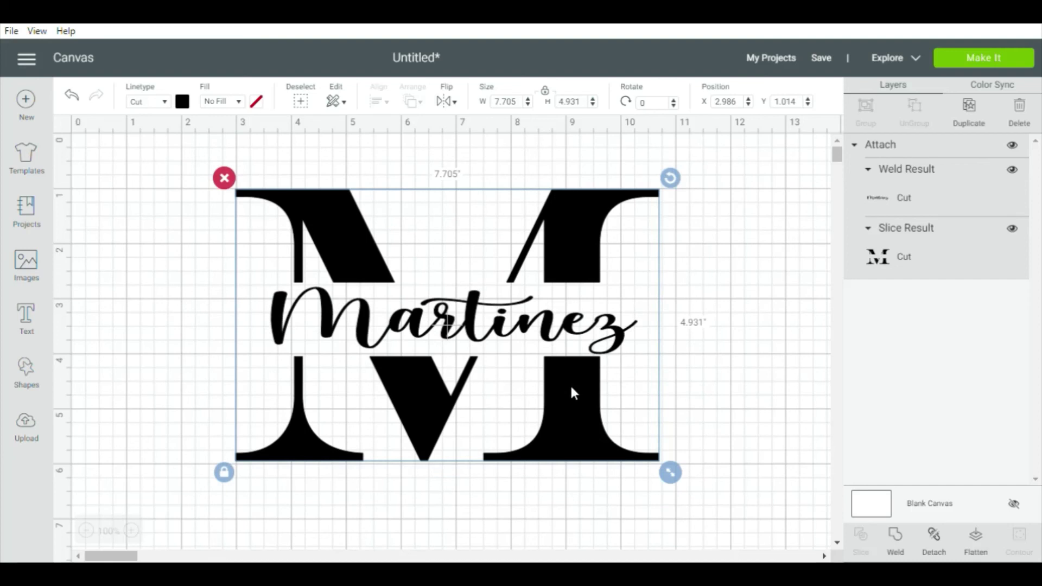
left_click(733, 434)
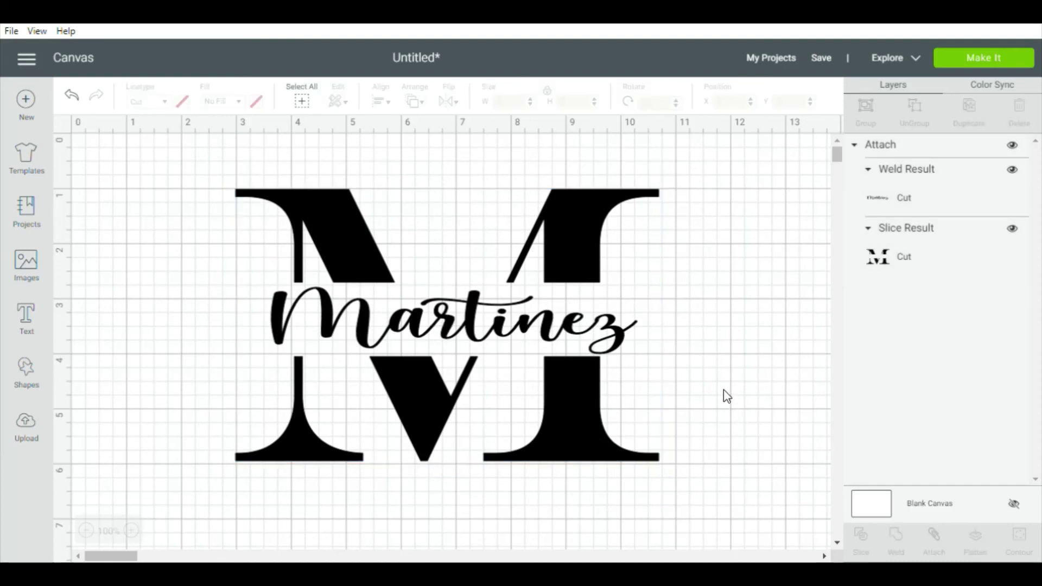
left_click(560, 375)
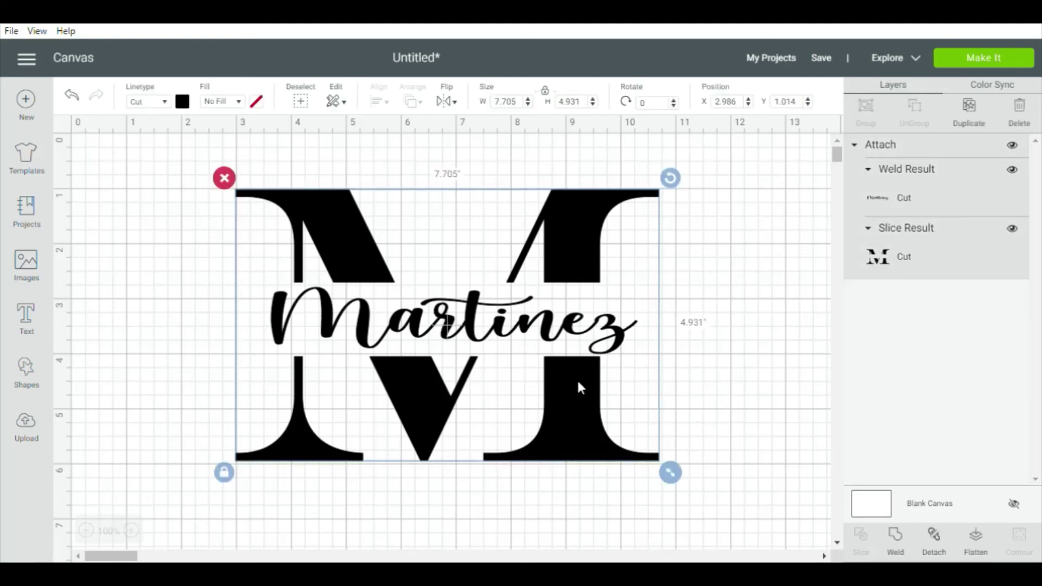